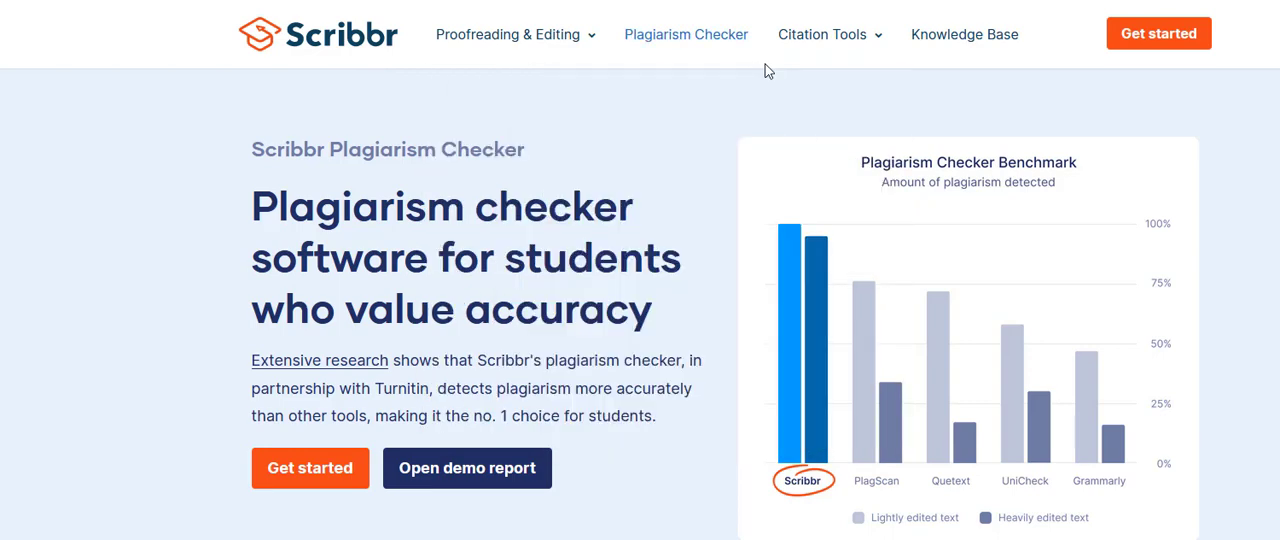
# Step: Open the APA Citation Generator and show the full list of other source types
pyautogui.moveTo(815, 63)
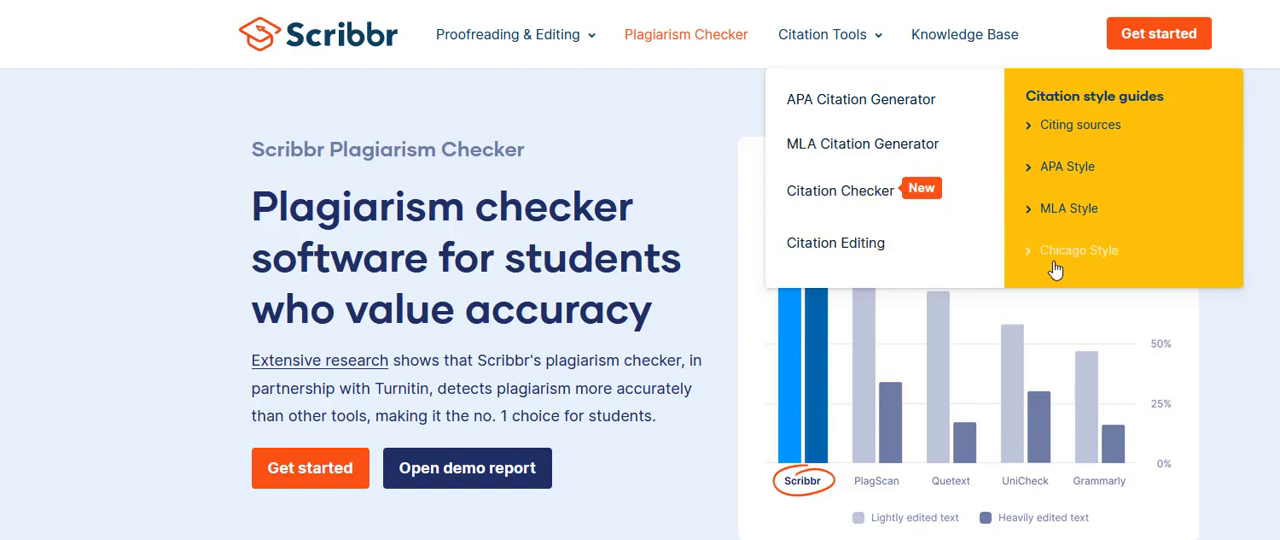
pyautogui.click(822, 112)
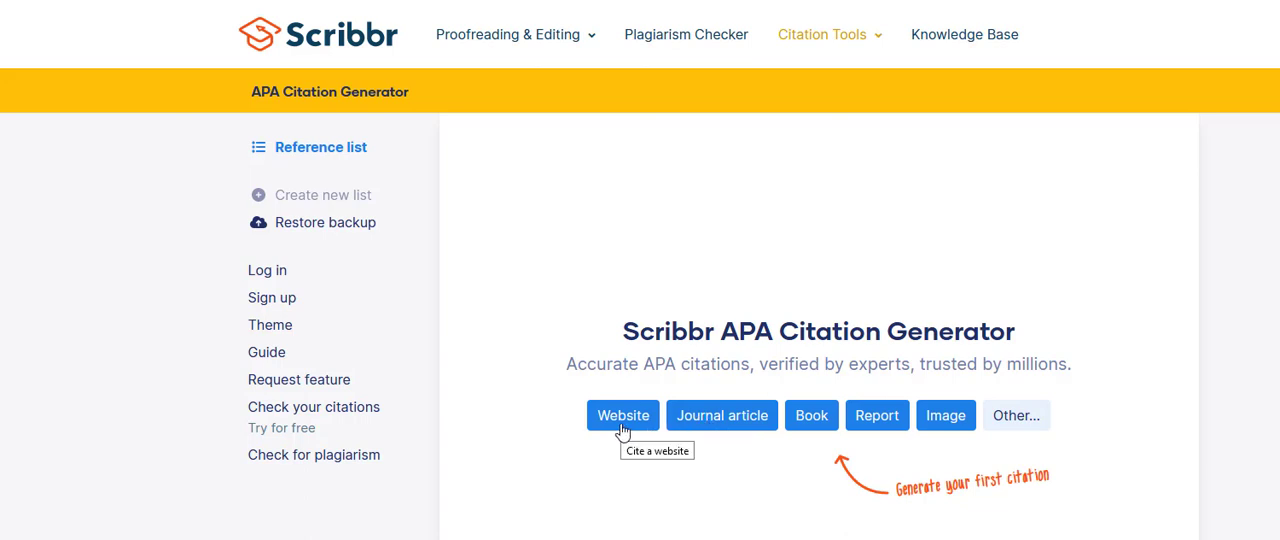
pyautogui.click(1012, 424)
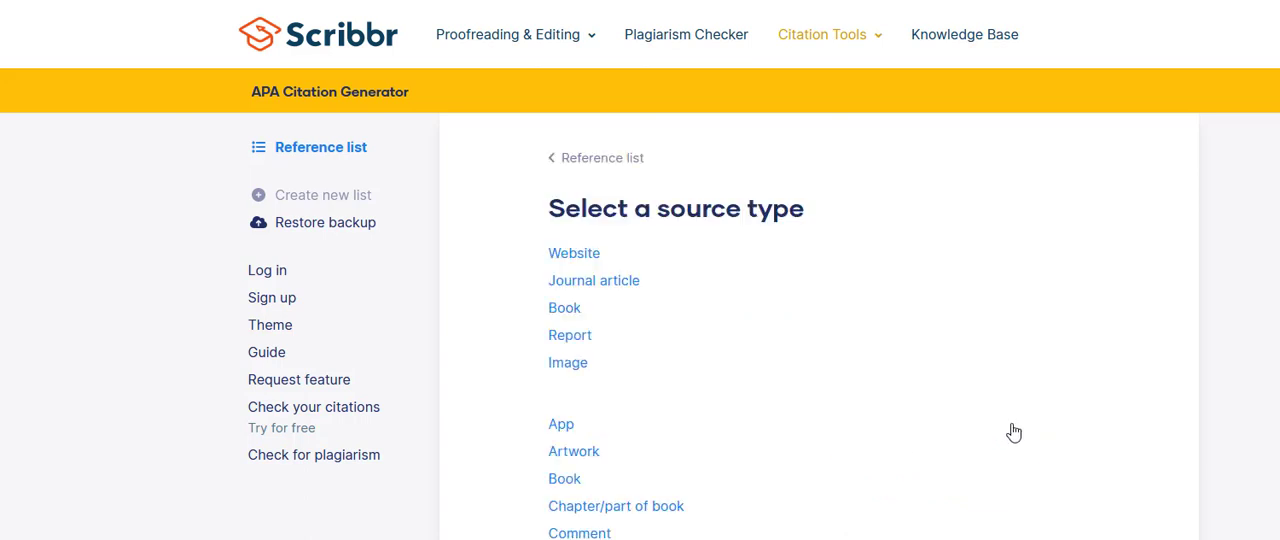
# Step: Look through the source types, choose Website, and review the fields of its citation form
pyautogui.scroll(-6, 1013, 431)
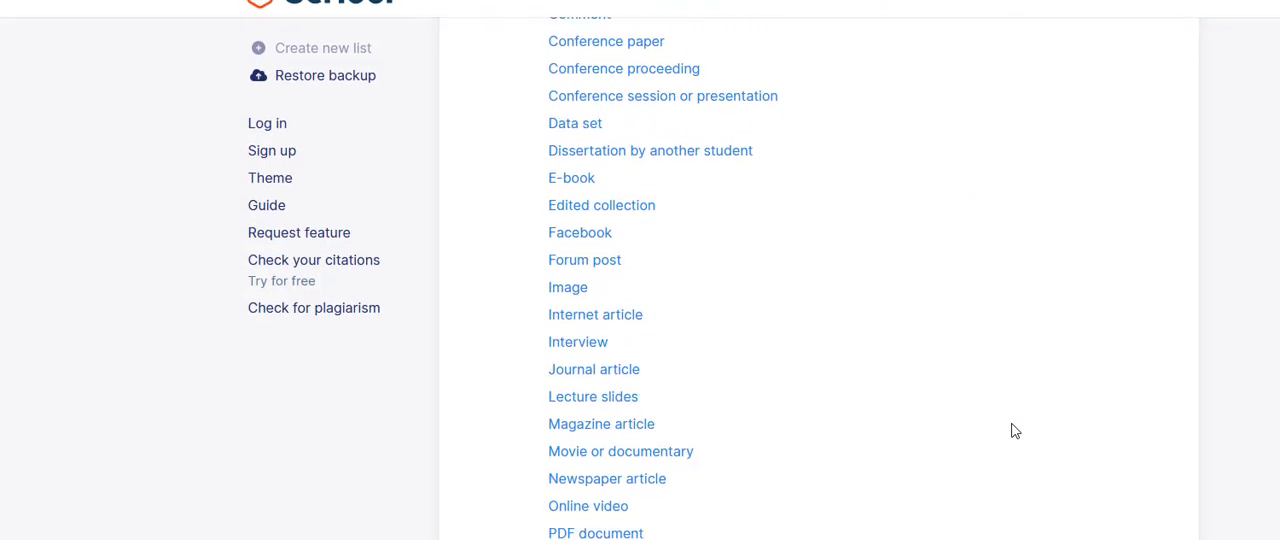
pyautogui.scroll(-4, 1013, 431)
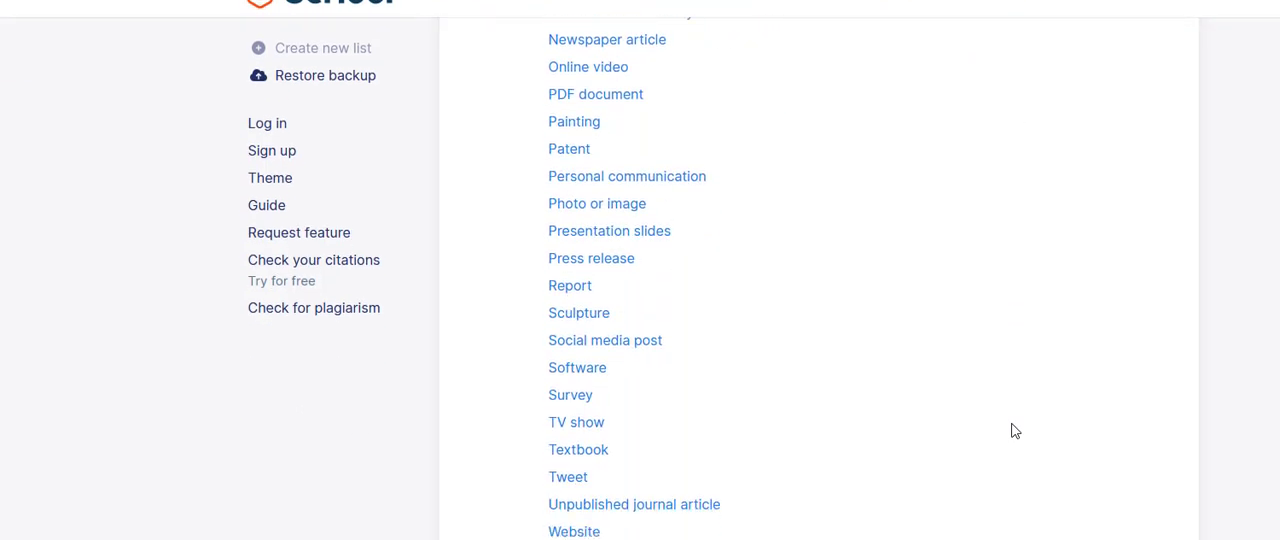
pyautogui.scroll(6, 1015, 431)
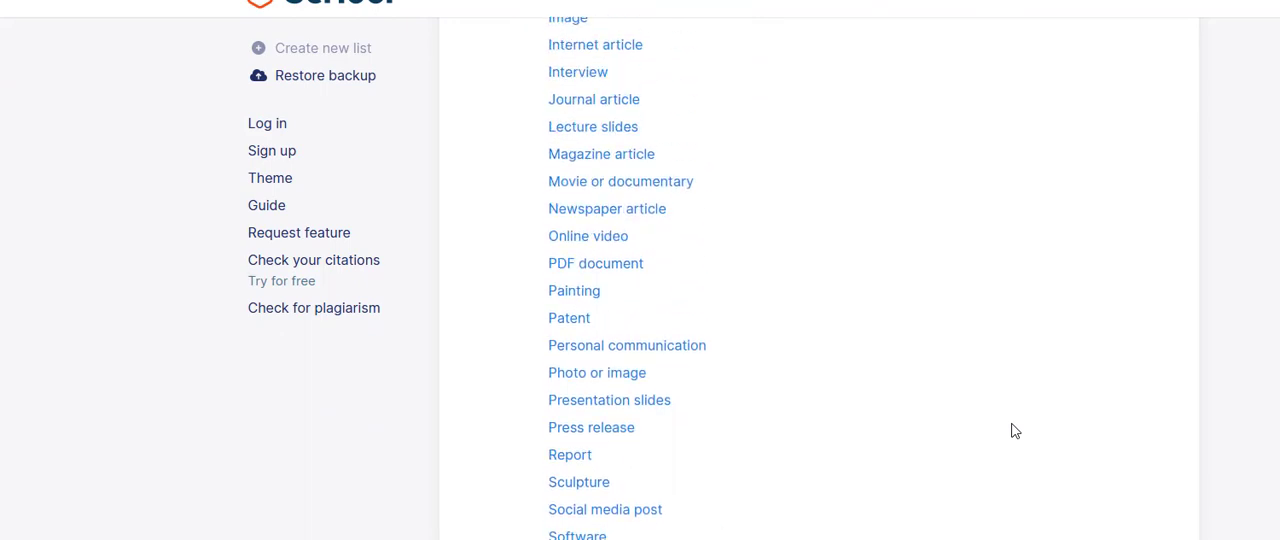
pyautogui.scroll(2, 1015, 431)
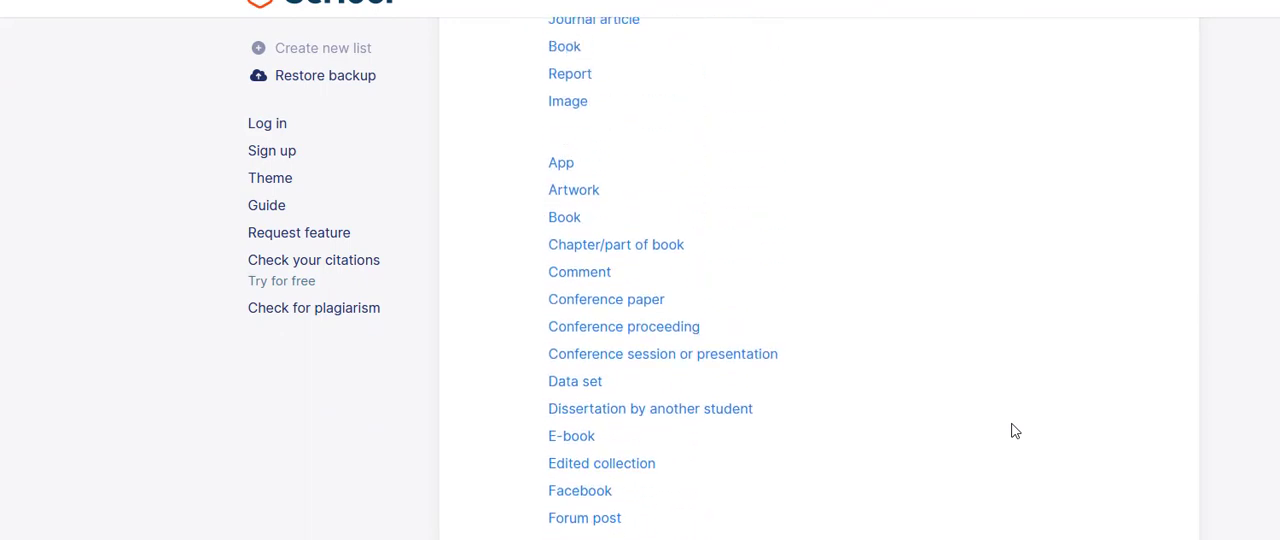
pyautogui.scroll(2, 1013, 431)
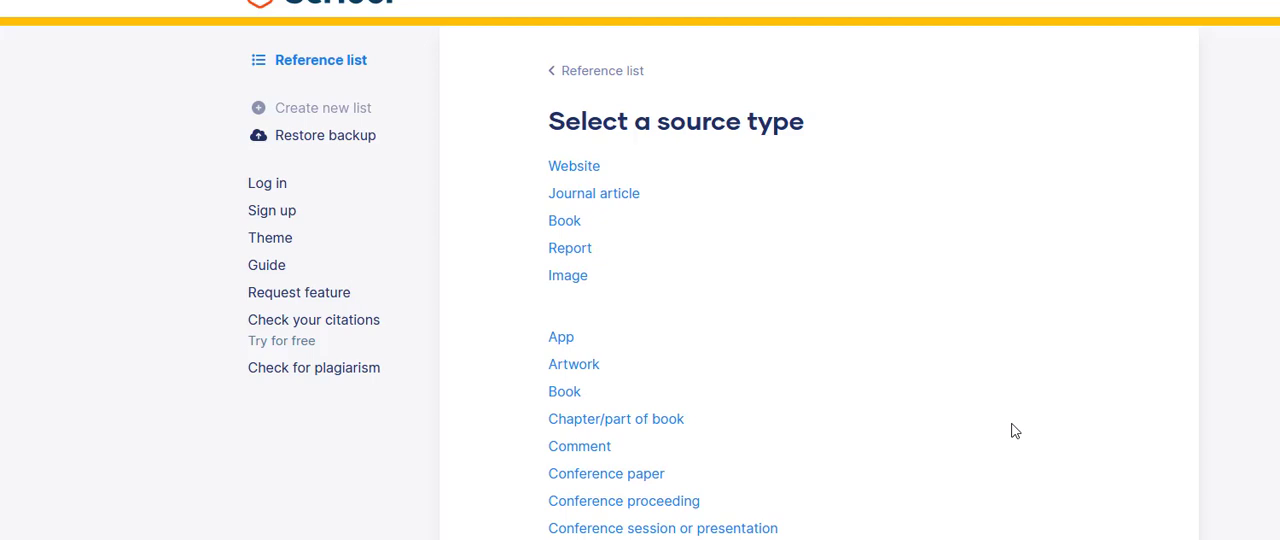
pyautogui.click(574, 170)
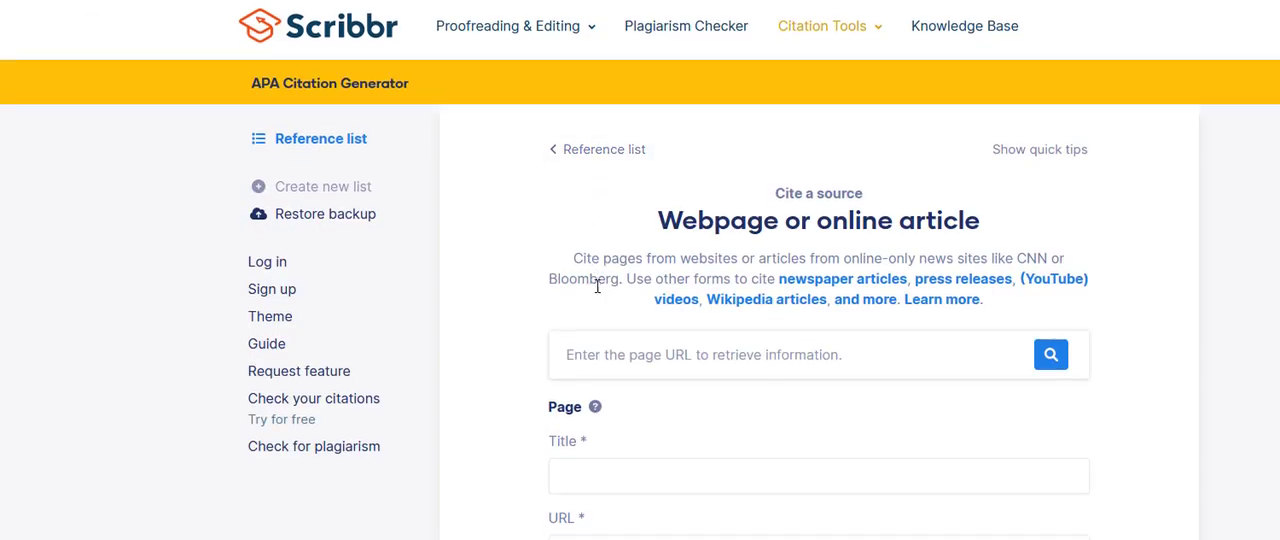
pyautogui.scroll(-2, 597, 286)
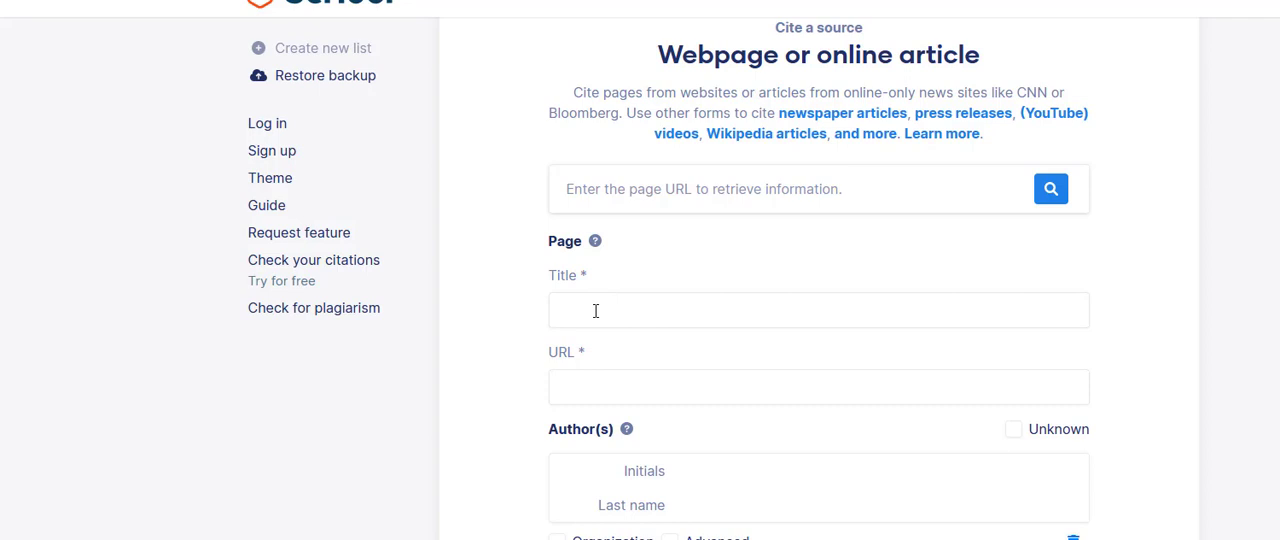
pyautogui.scroll(-2, 595, 311)
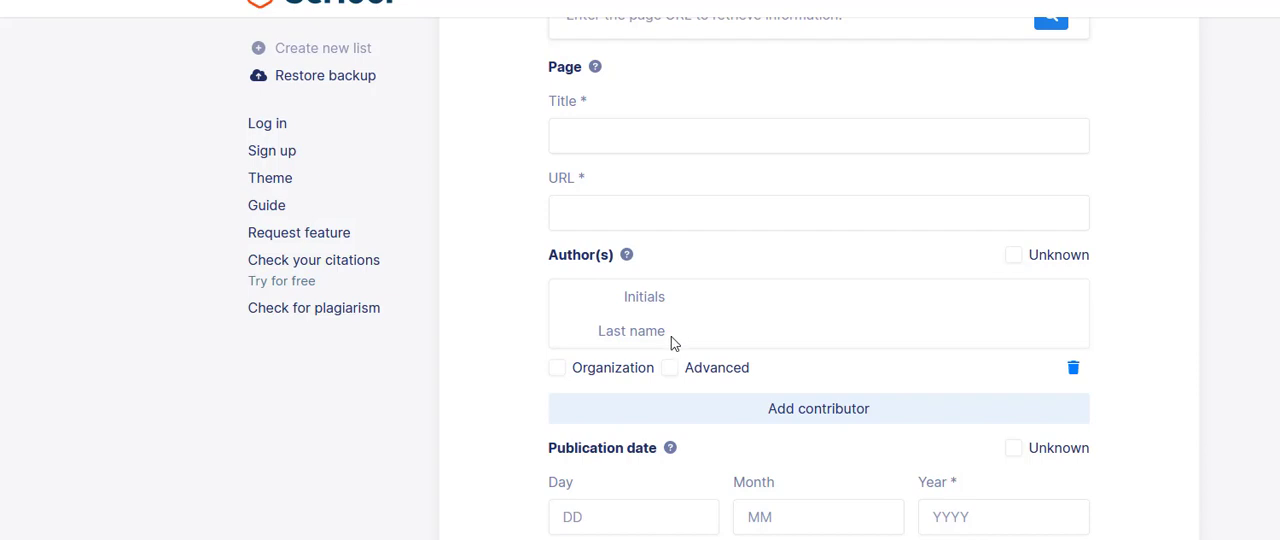
pyautogui.scroll(3, 670, 340)
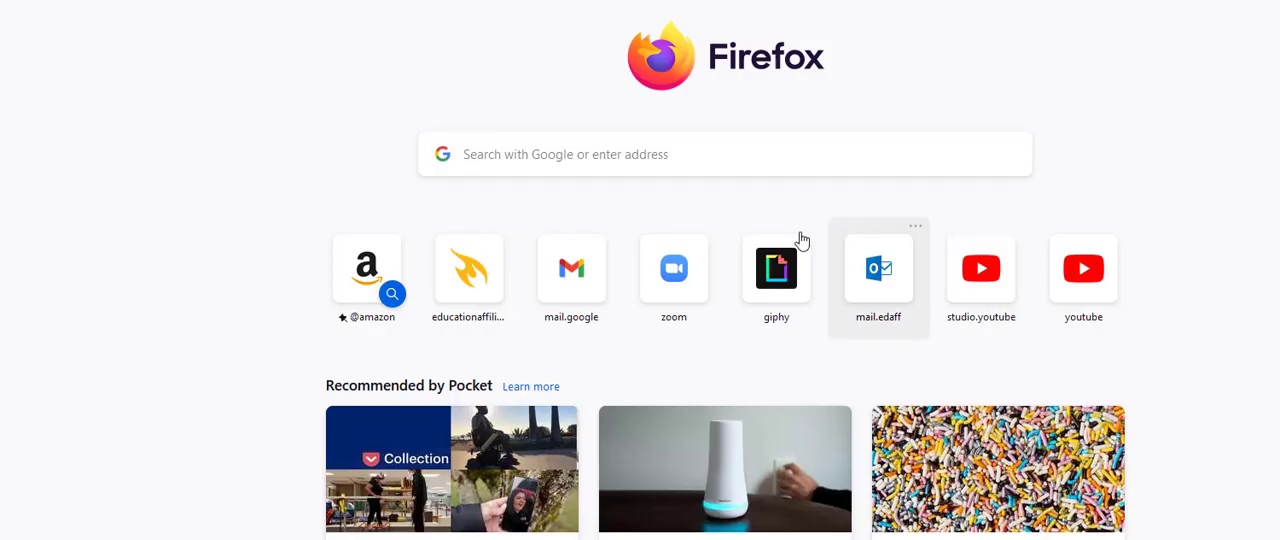
# Step: Search Google for "cdc.og" and open the Centers for Disease Control and Prevention website
pyautogui.click(663, 152)
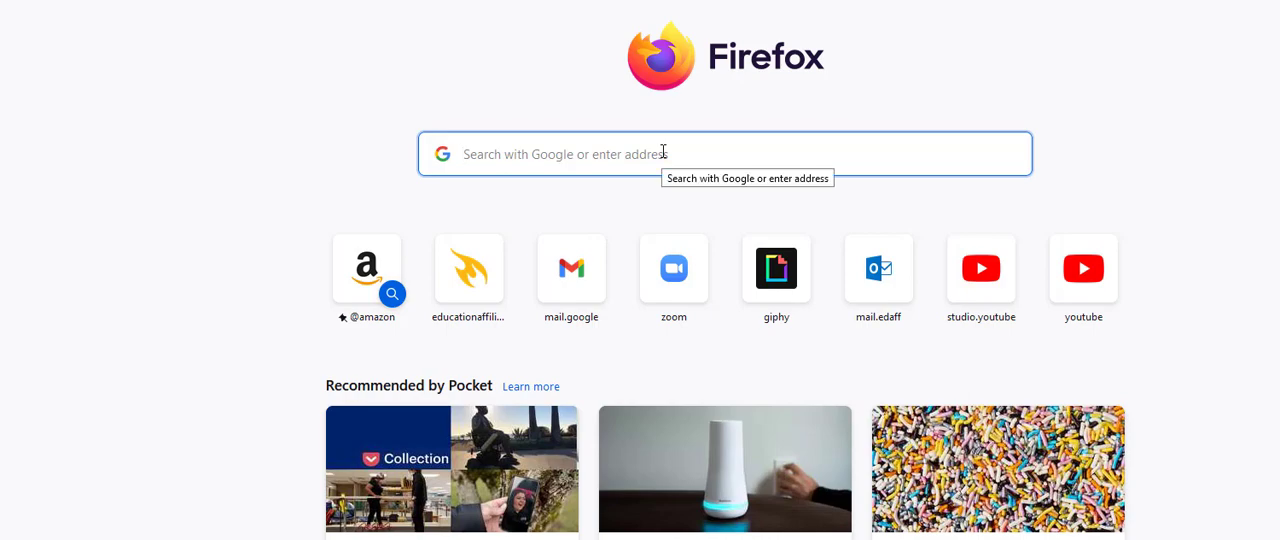
pyautogui.write('cdc.og')
pyautogui.press('Return')
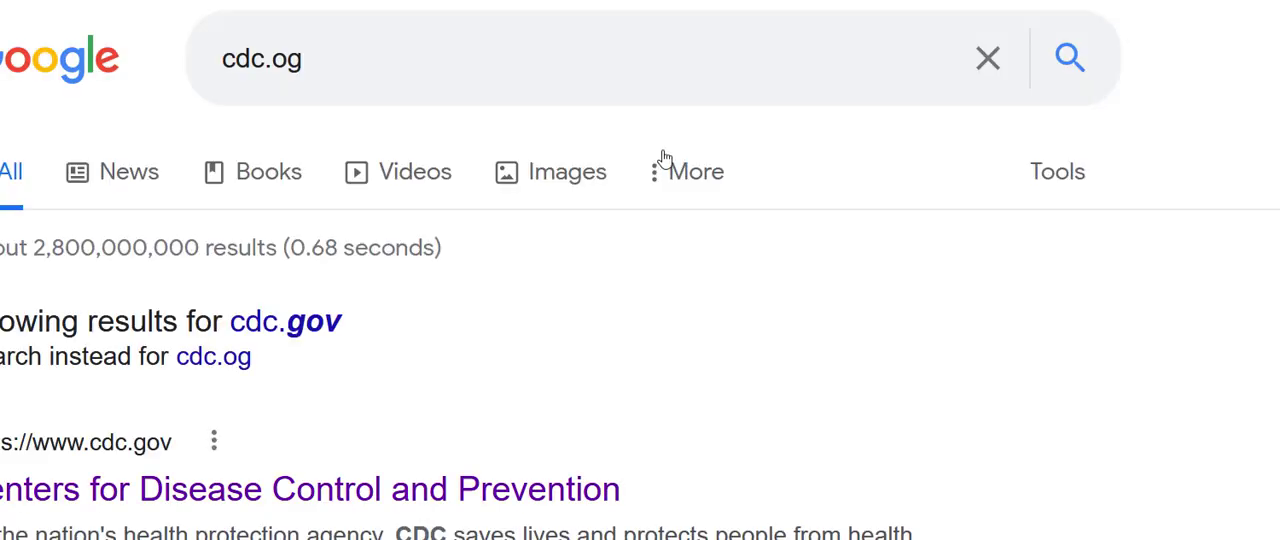
pyautogui.click(400, 494)
# Step: Browse the CDC home page and open the outbreak article on Fresh Express Packaged Salads – Listeria Infections
pyautogui.scroll(-5, 400, 494)
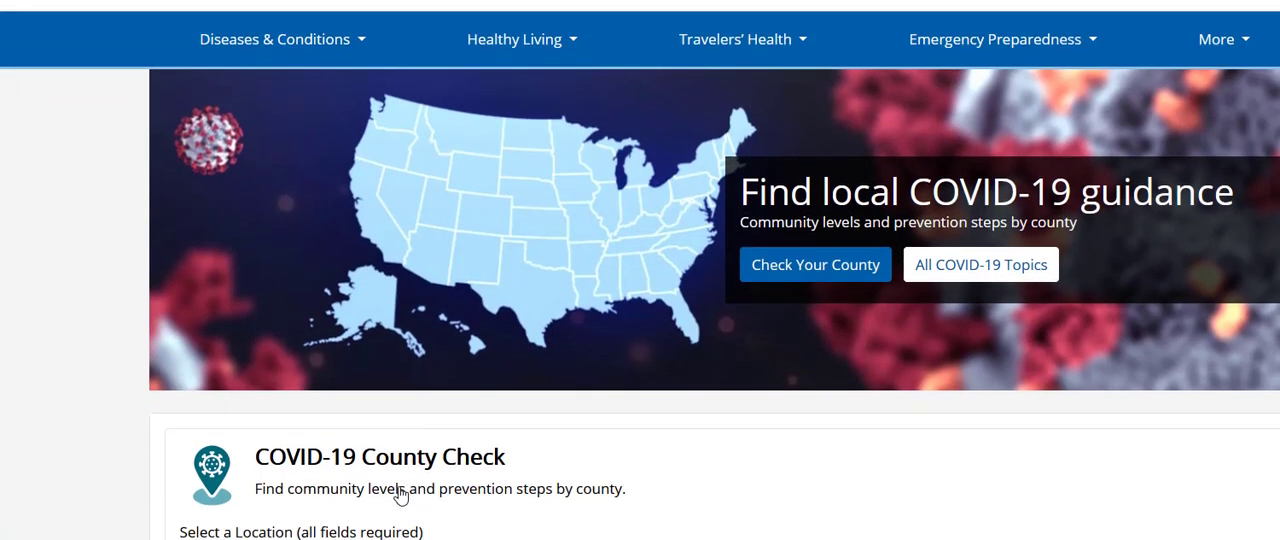
pyautogui.scroll(-5, 400, 494)
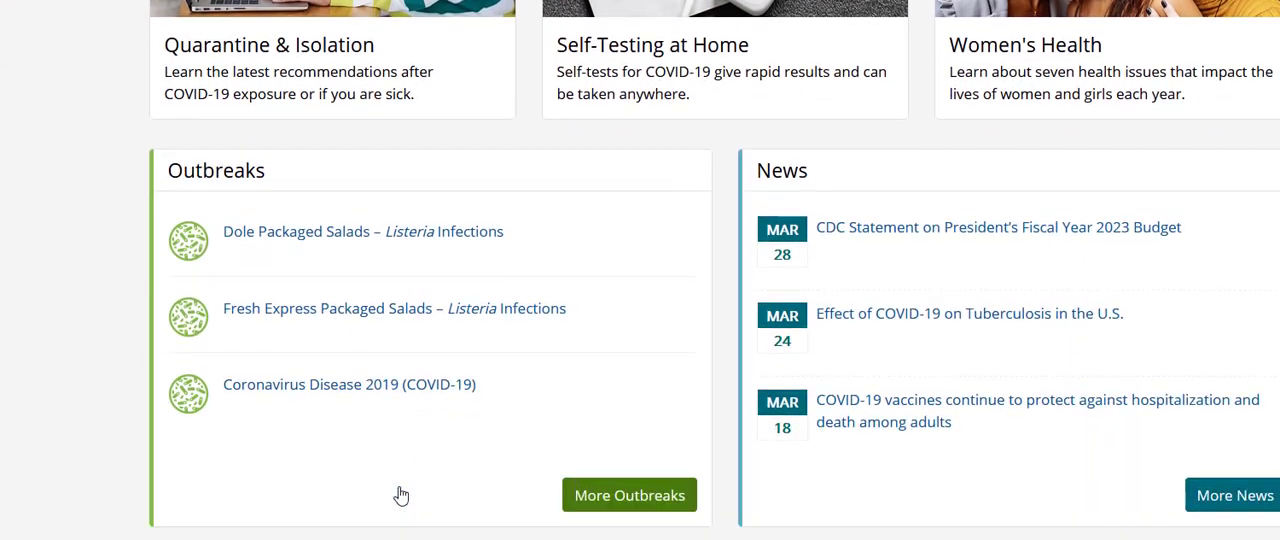
pyautogui.scroll(-4, 400, 494)
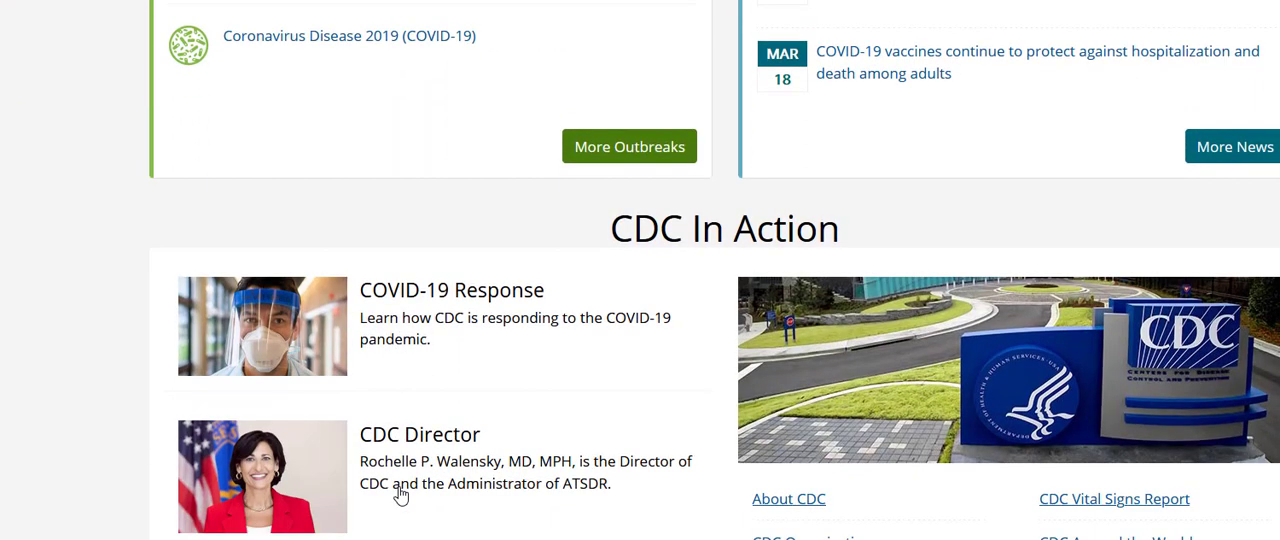
pyautogui.scroll(-3, 400, 494)
pyautogui.scroll(4, 400, 494)
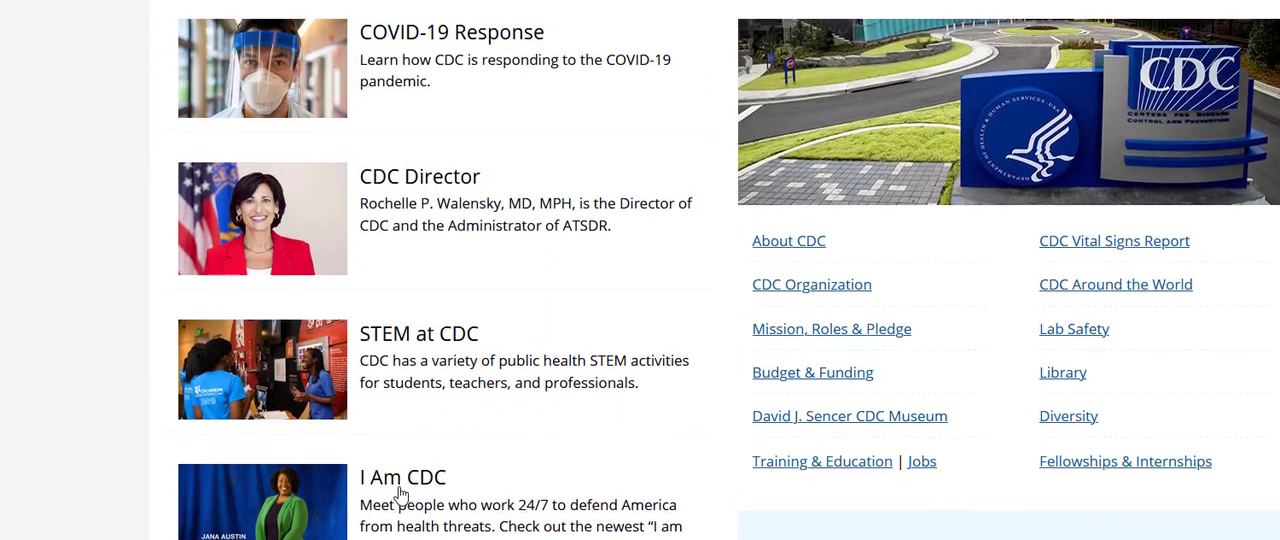
pyautogui.scroll(4, 400, 494)
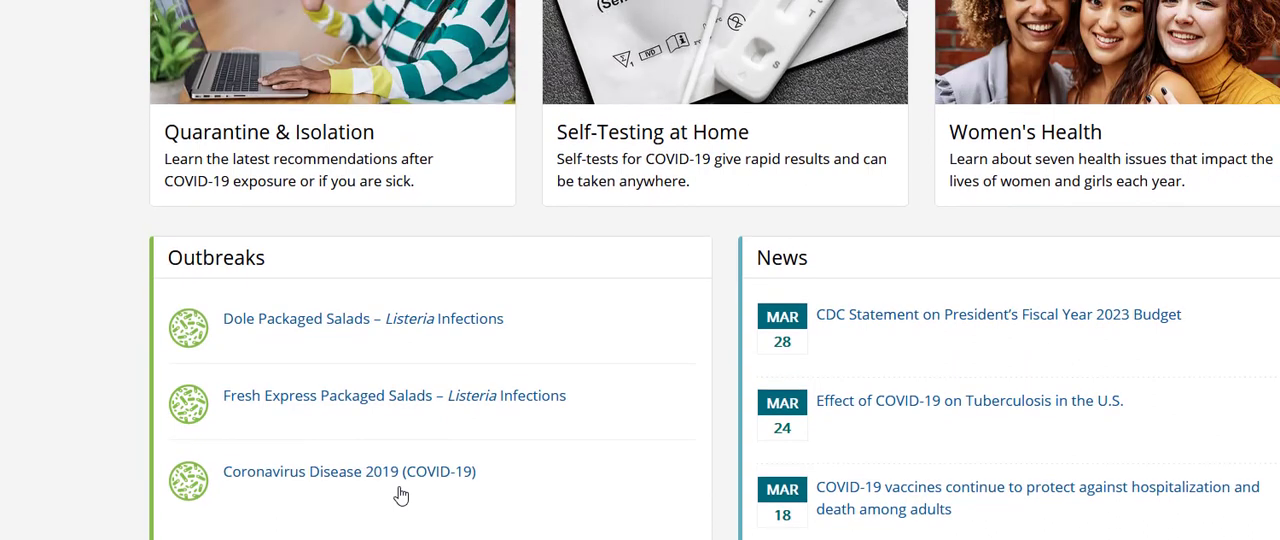
pyautogui.click(392, 400)
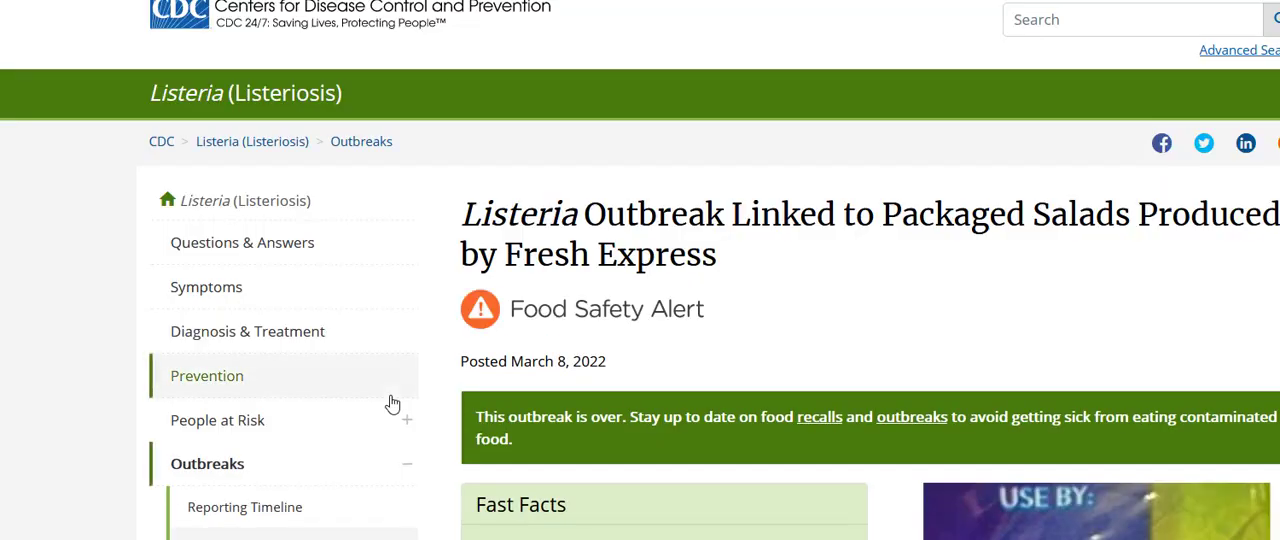
# Step: Examine the Listeria outbreak article's headline, posting date, fast facts and prevention advice
pyautogui.scroll(1, 402, 425)
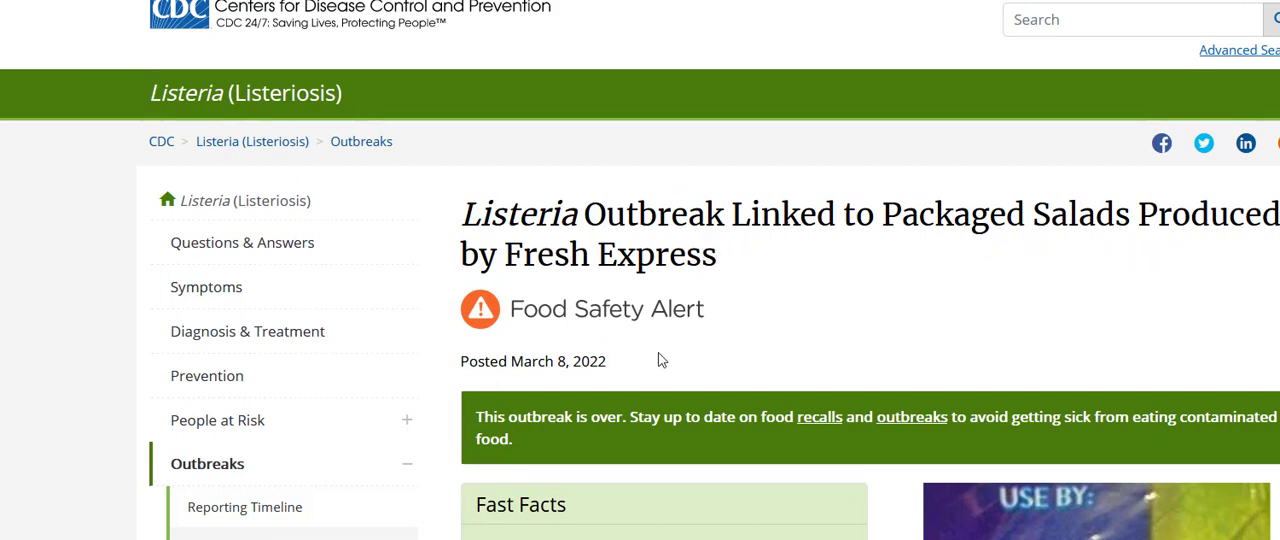
pyautogui.scroll(-5, 658, 360)
pyautogui.scroll(-4, 658, 360)
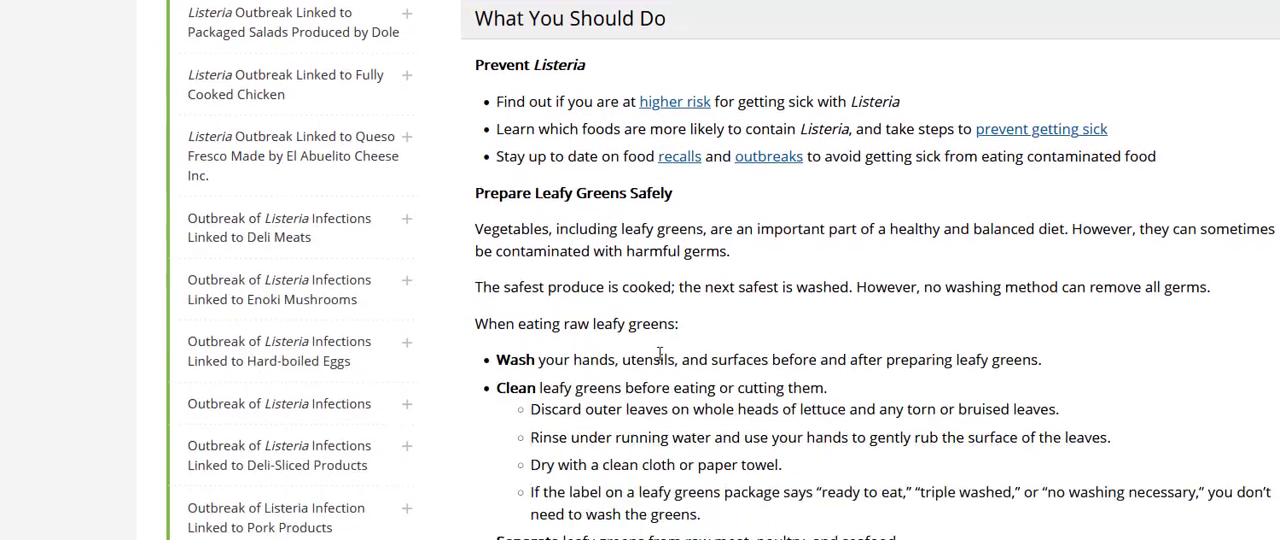
pyautogui.scroll(5, 658, 360)
pyautogui.scroll(4, 659, 353)
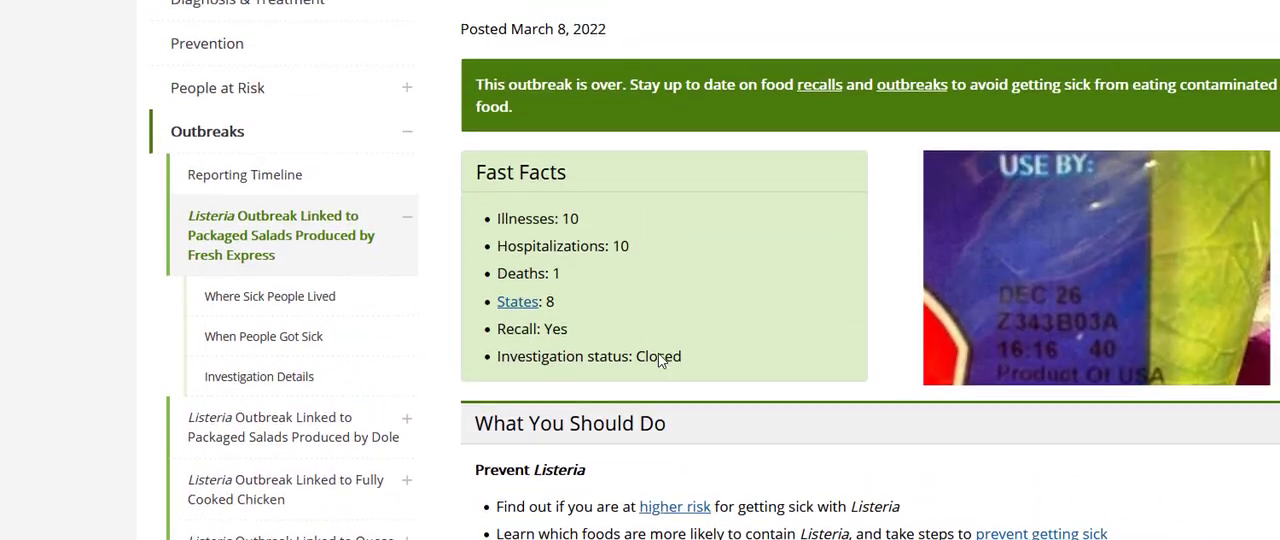
pyautogui.scroll(-1, 660, 361)
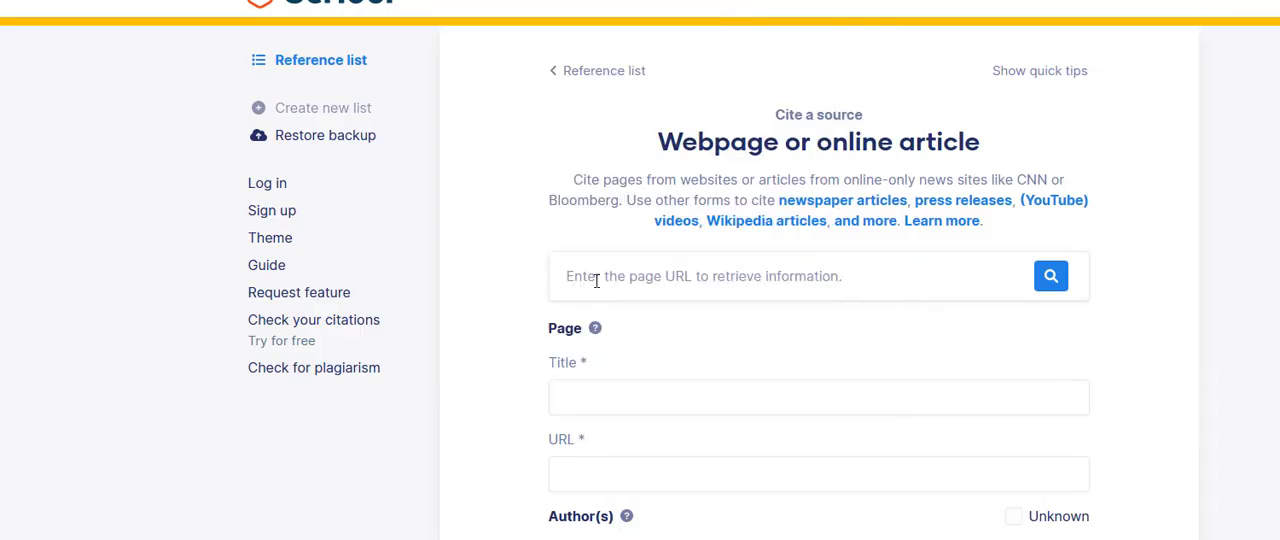
pyautogui.click(596, 280)
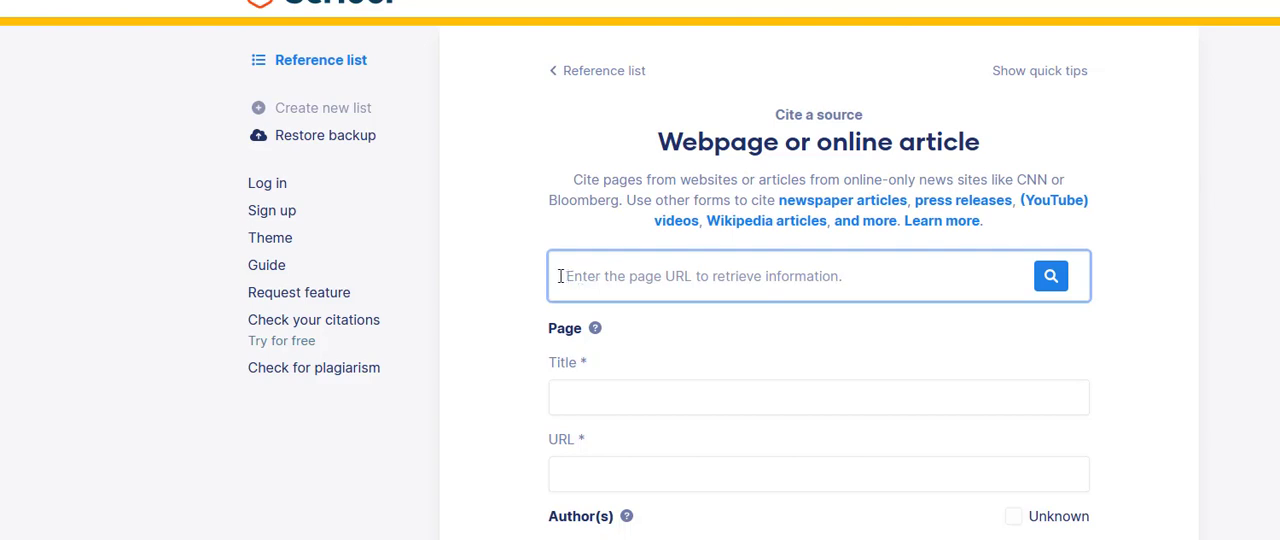
pyautogui.write('www.c')
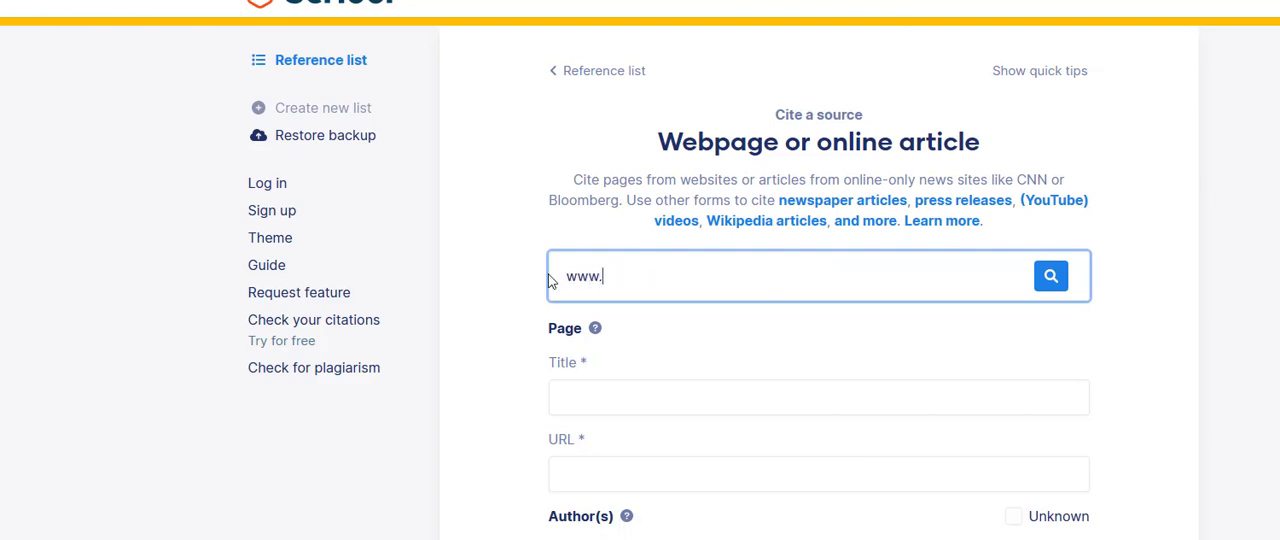
pyautogui.write('ec.')
pyautogui.press('BackSpace')
pyautogui.press('BackSpace')
pyautogui.press('BackSpace')
pyautogui.write('dc.org')
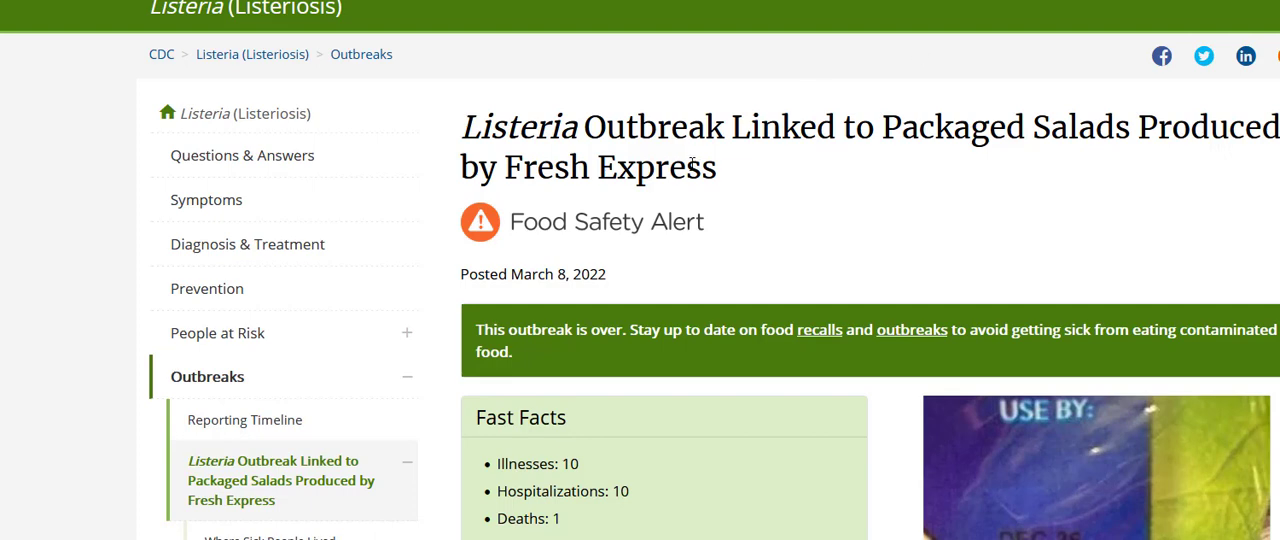
# Step: Copy the headline "Listeria Outbreak Linked to Packaged Salads Produced by Fresh Express" from the CDC article into the citation's Title field
pyautogui.moveTo(717, 168); pyautogui.dragTo(452, 143)
pyautogui.hotkey('ctrl', 'c')
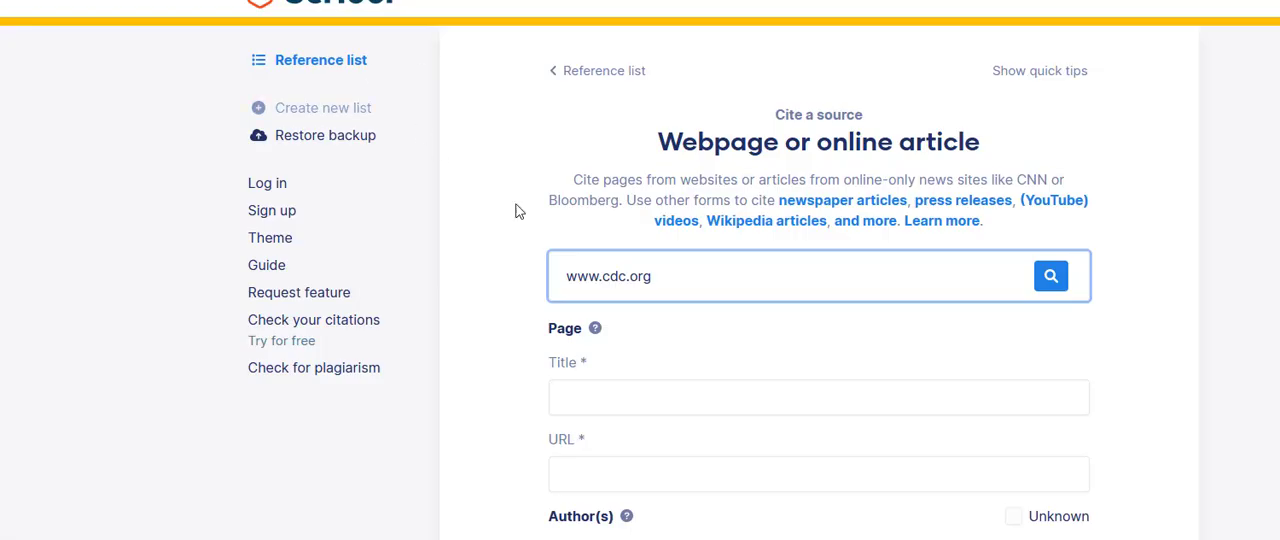
pyautogui.click(590, 390)
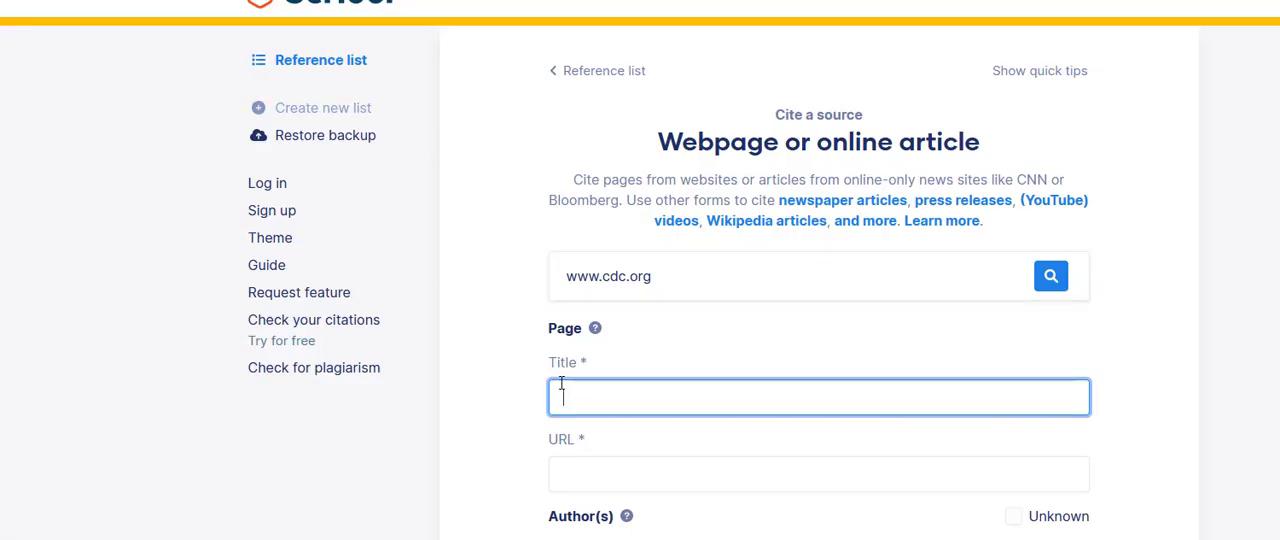
pyautogui.hotkey('ctrl', 'v')
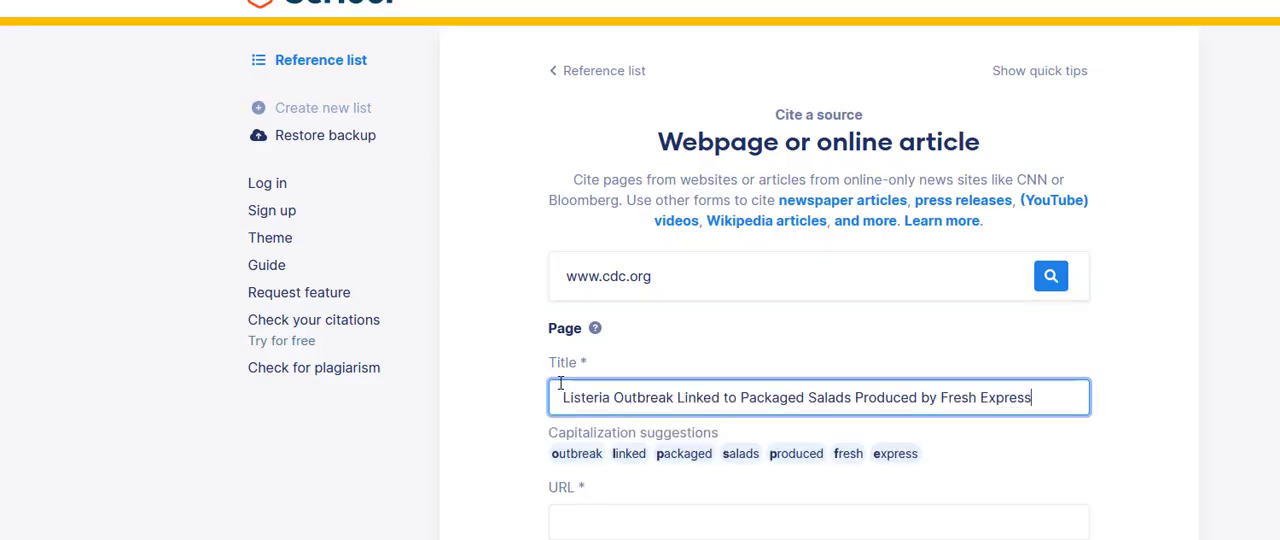
pyautogui.click(564, 510)
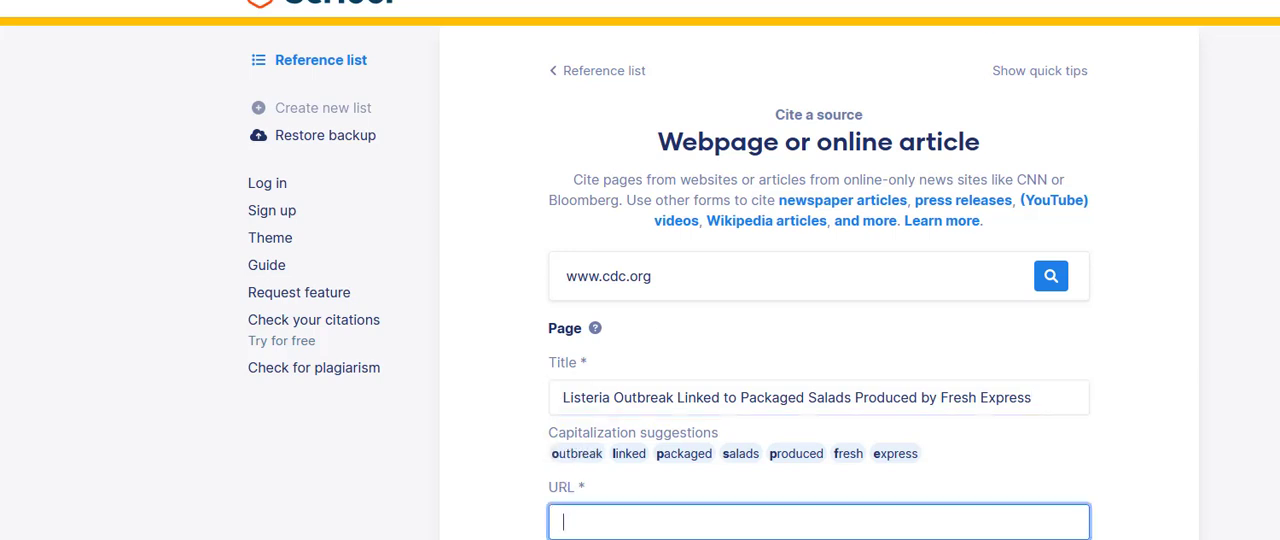
pyautogui.hotkey('ctrl', 'Tab')
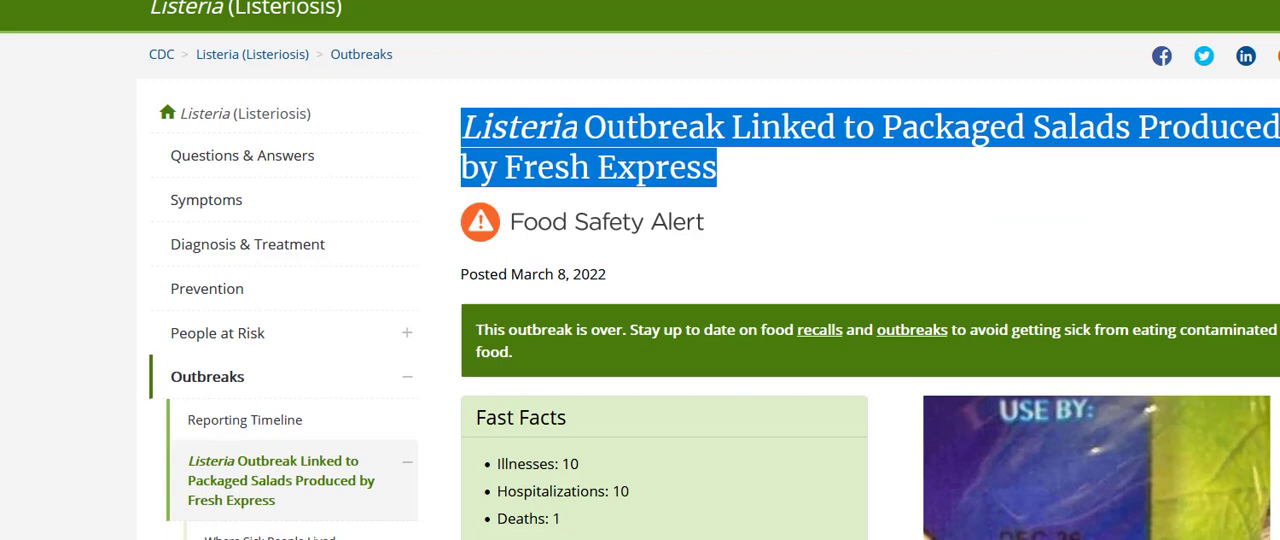
pyautogui.hotkey('ctrl', 'l')
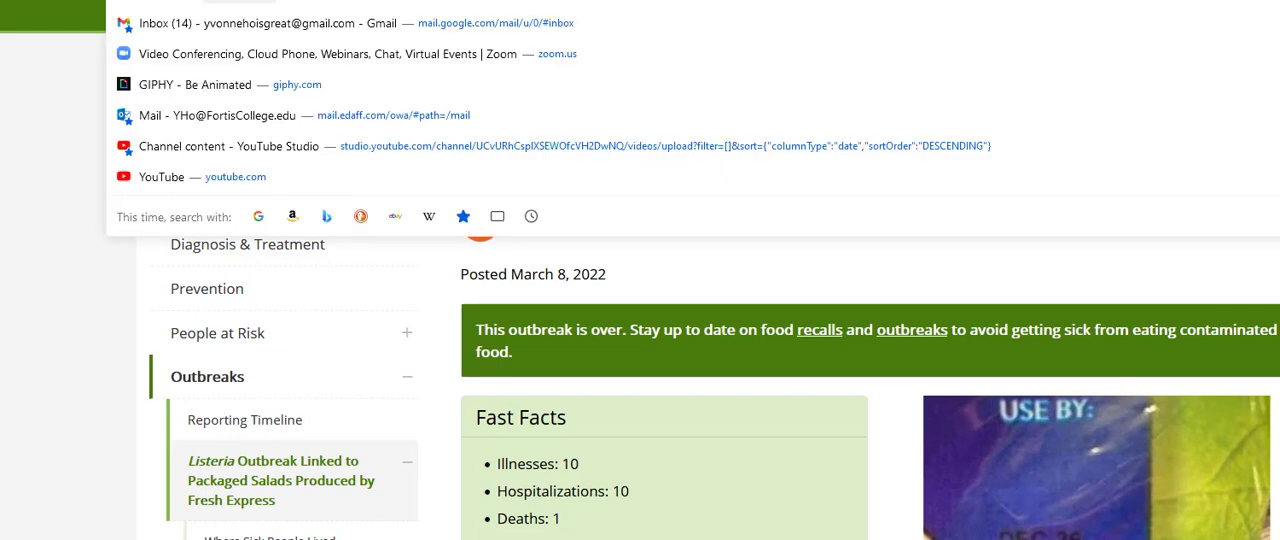
pyautogui.hotkey('ctrl', 'Tab')
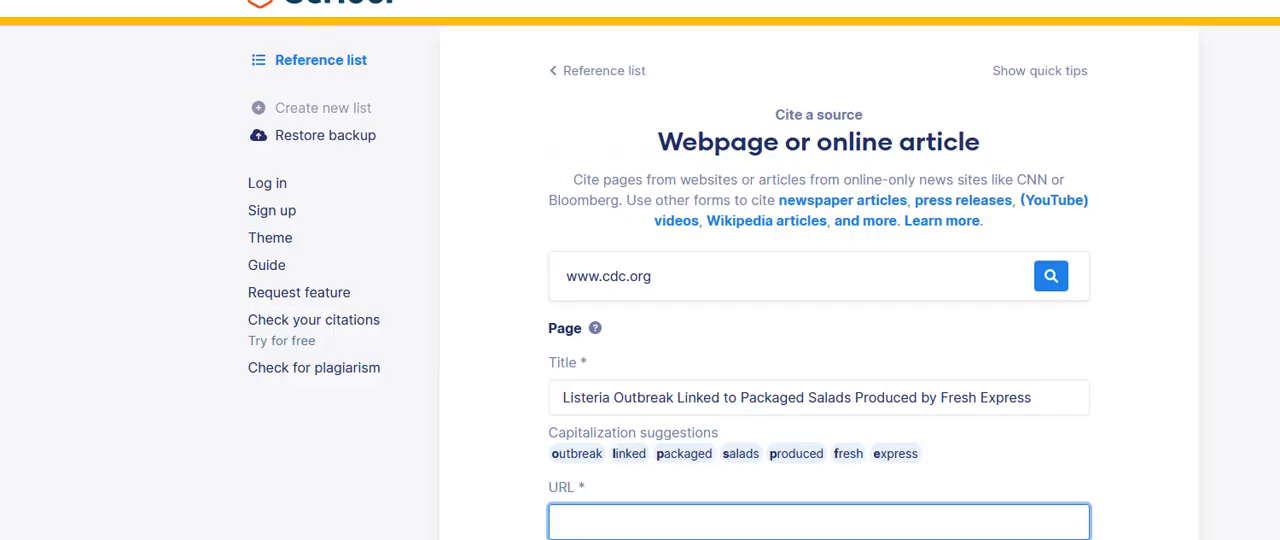
pyautogui.write('https://www.cdc.gov/listeria/outbreaks/packaged-salad-12-21-b/index.html')
pyautogui.scroll(-2, 580, 510)
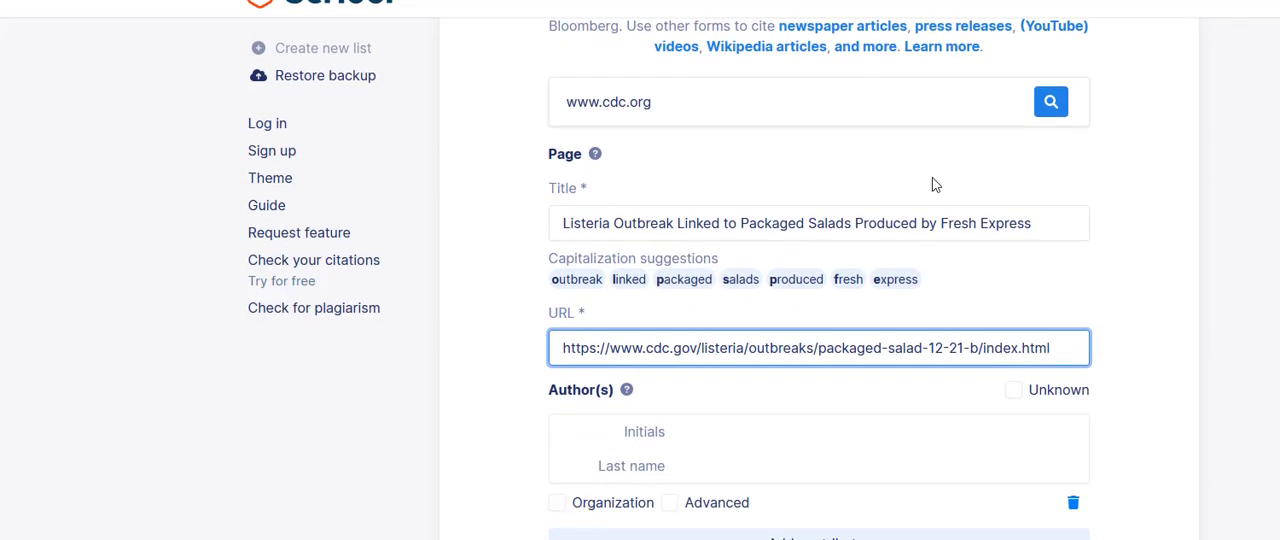
# Step: Look through the CDC article down to its content source for the author to credit
pyautogui.hotkey('ctrl', 'Tab')
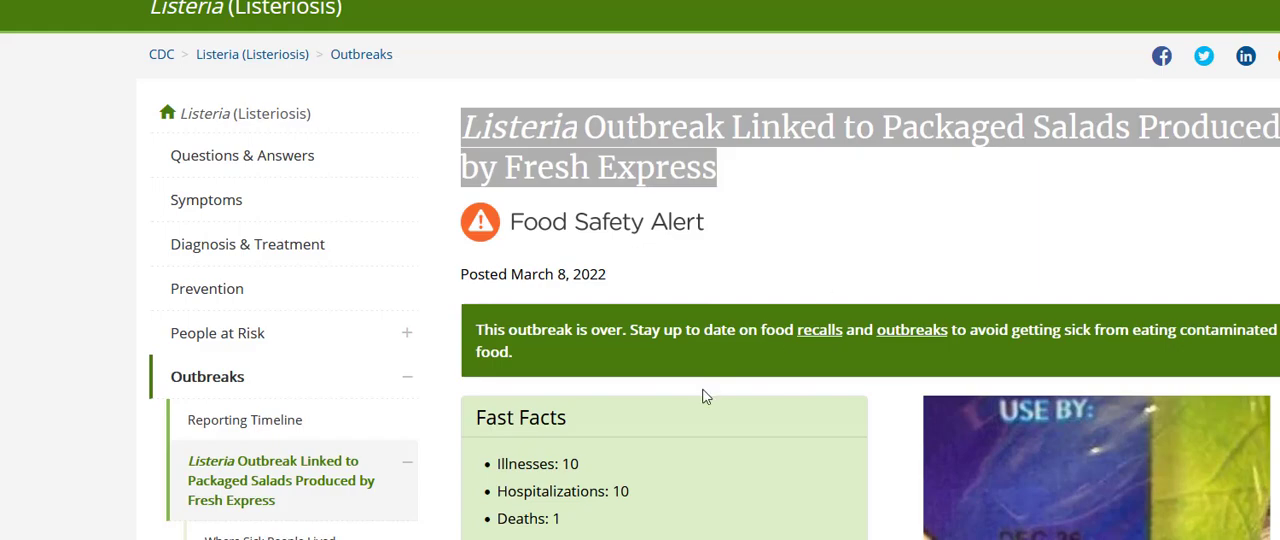
pyautogui.scroll(-7, 704, 397)
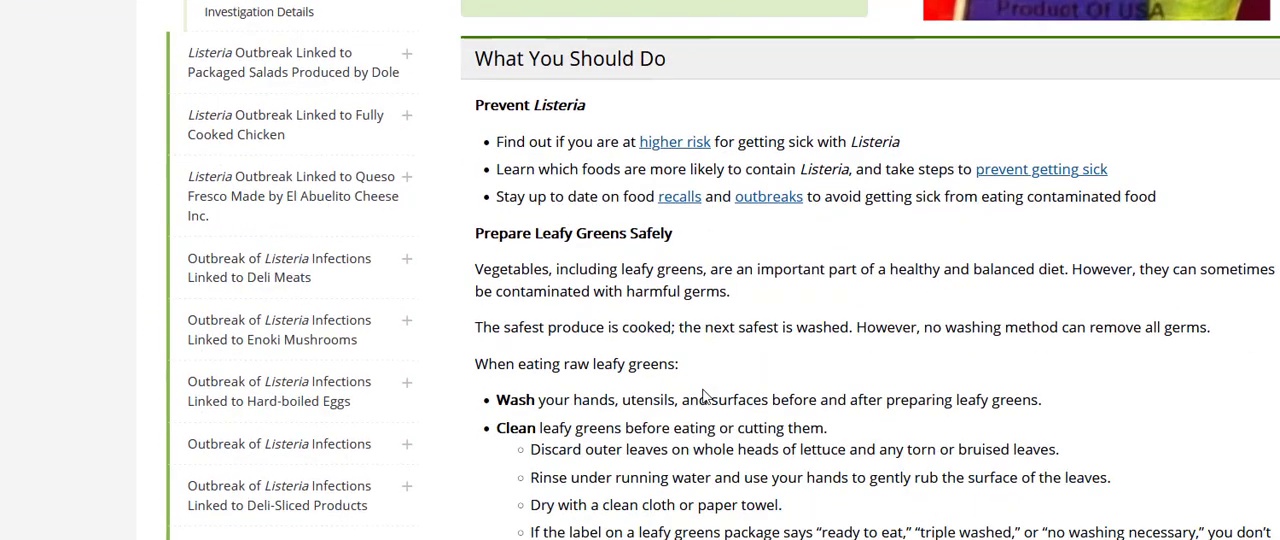
pyautogui.scroll(-3, 704, 397)
pyautogui.scroll(1, 704, 397)
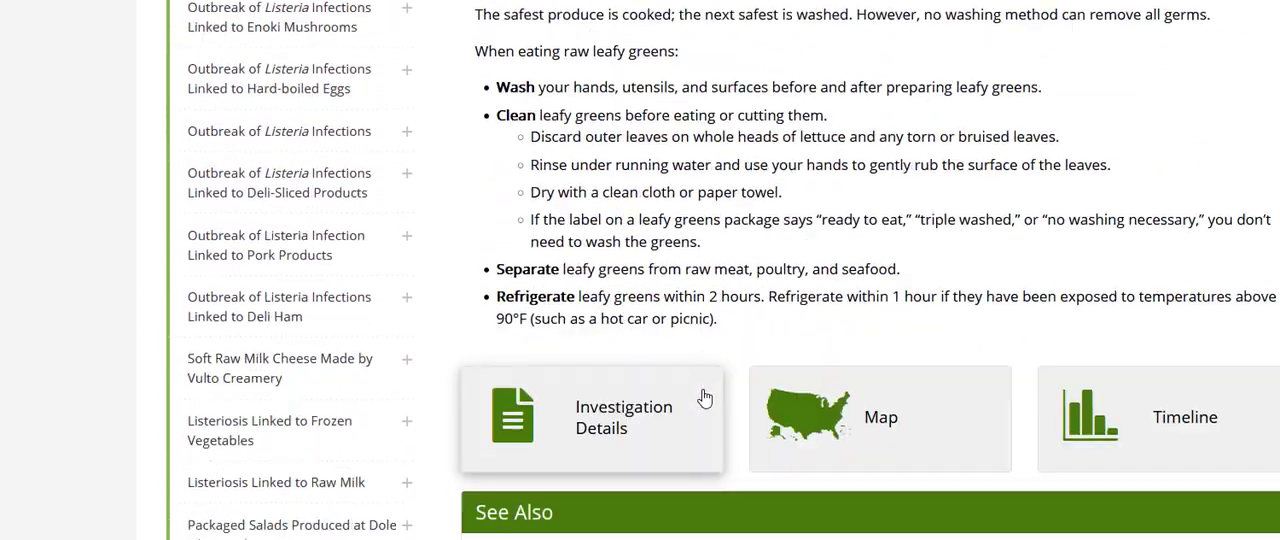
pyautogui.scroll(-4, 704, 397)
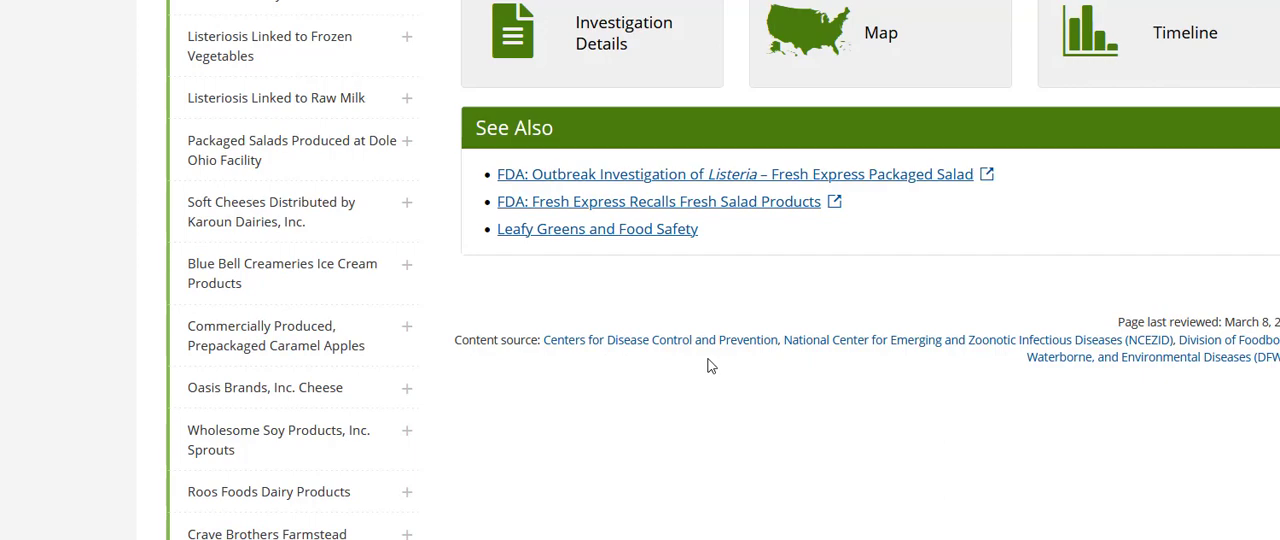
pyautogui.scroll(8, 707, 366)
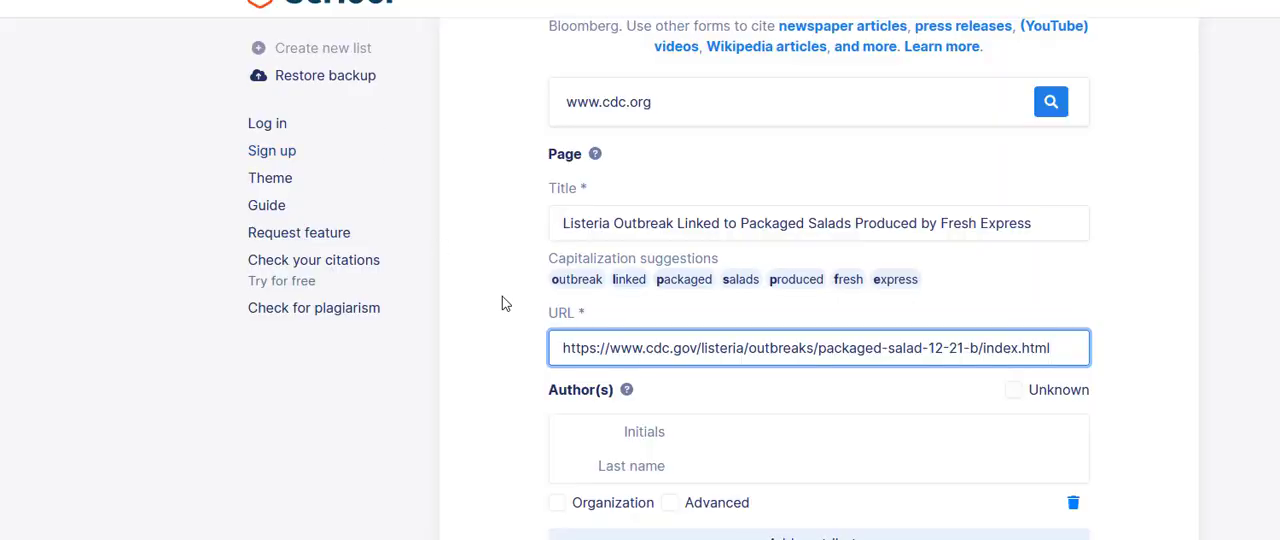
# Step: Return to the Scribbr citation form and set the author as an organization named "Center for Disease Control"
pyautogui.scroll(-2, 503, 300)
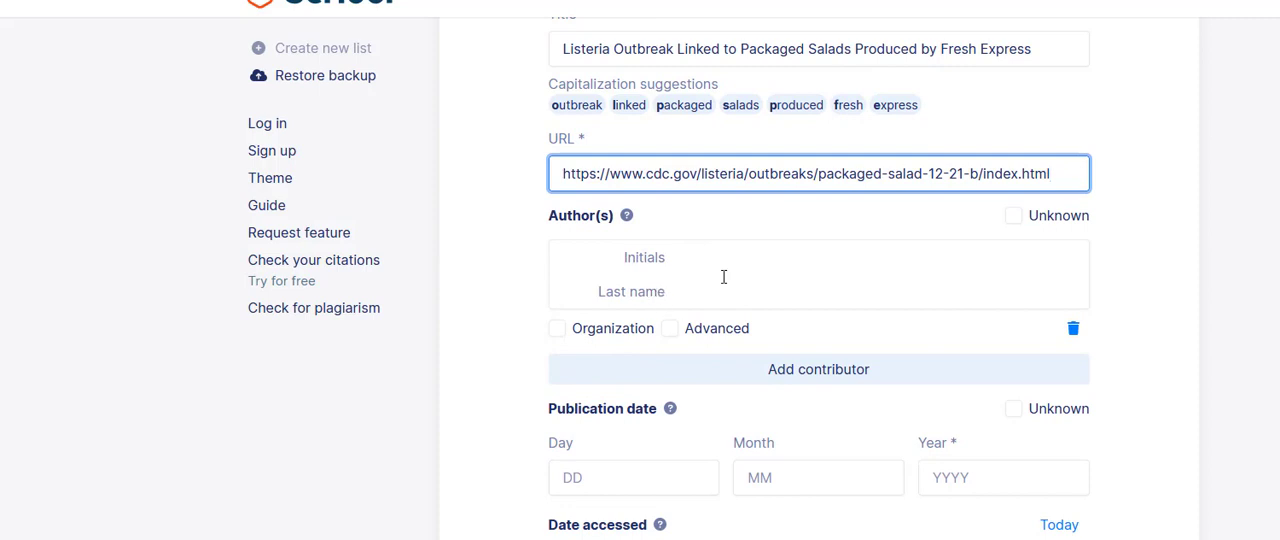
pyautogui.click(557, 329)
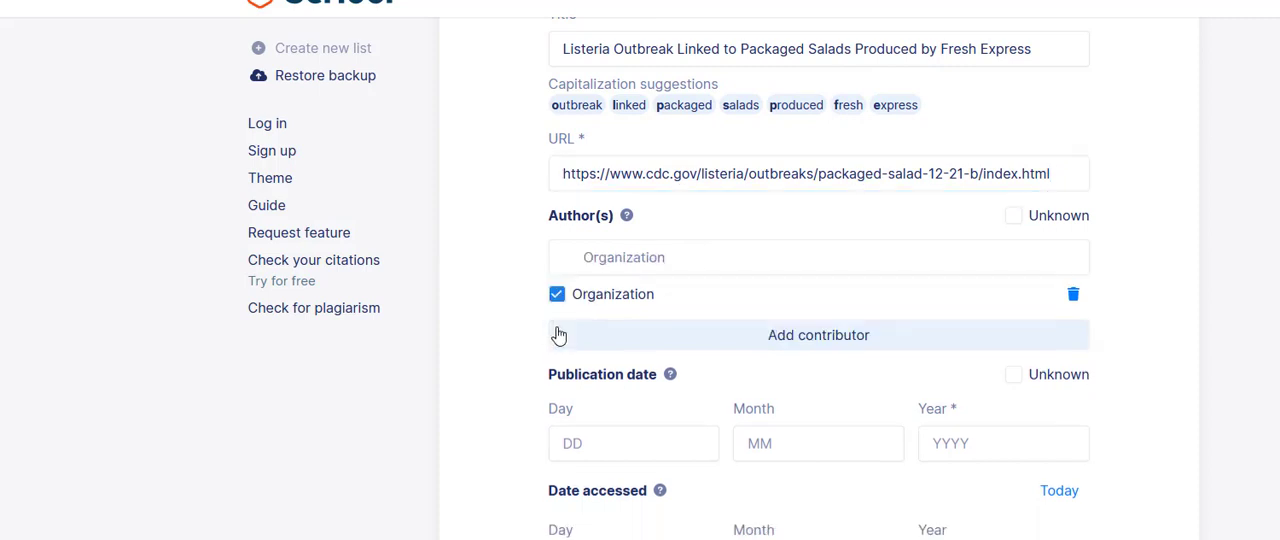
pyautogui.scroll(-1, 560, 333)
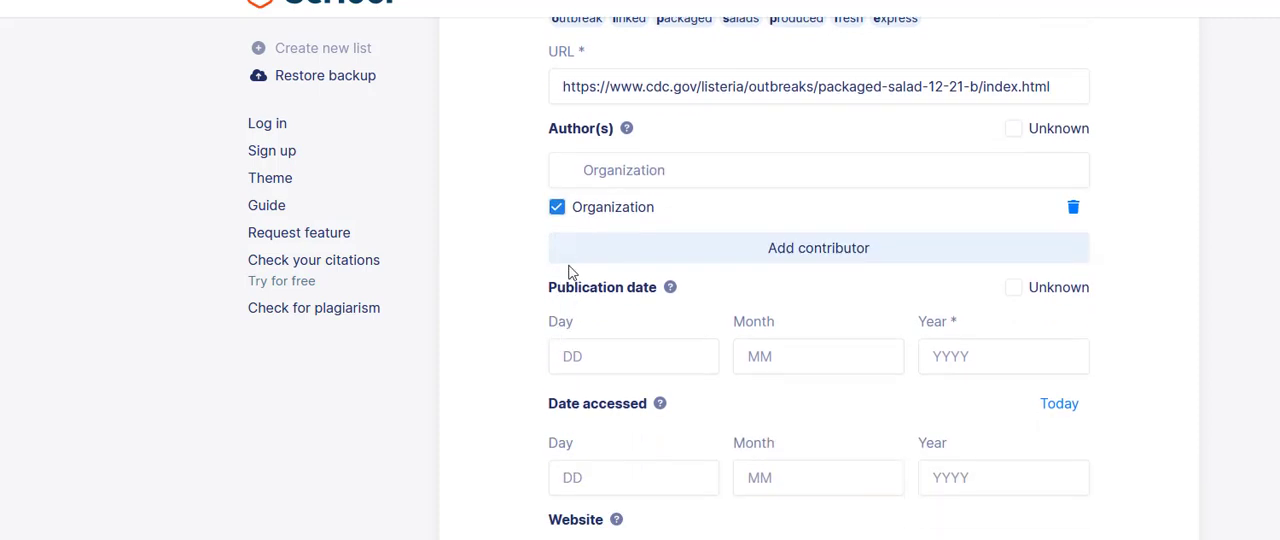
pyautogui.click(573, 174)
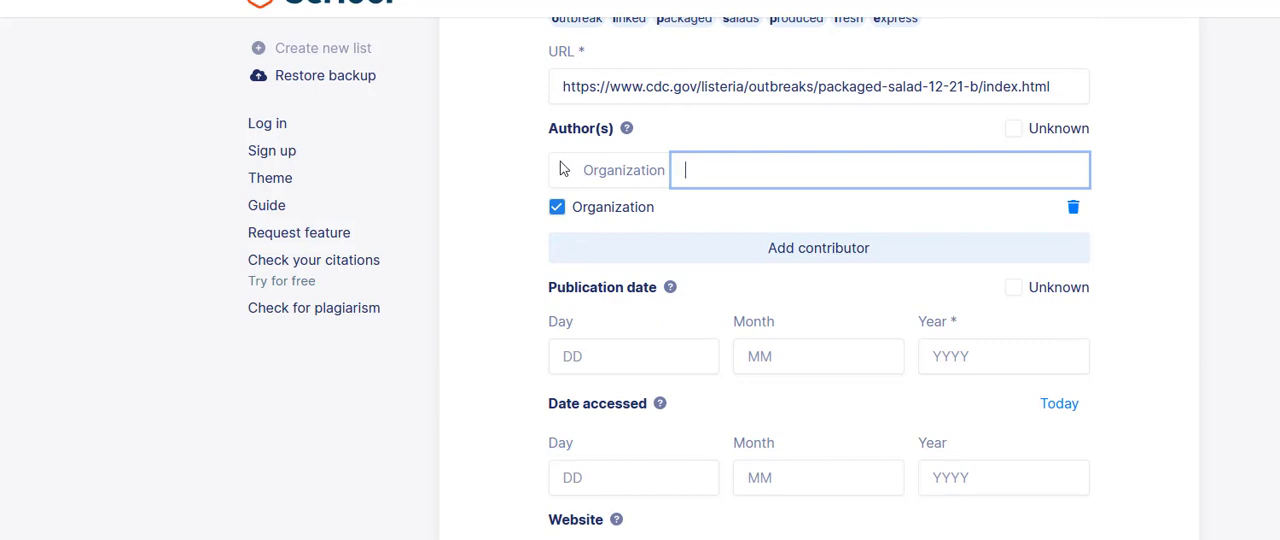
pyautogui.write('Center for Disease Con')
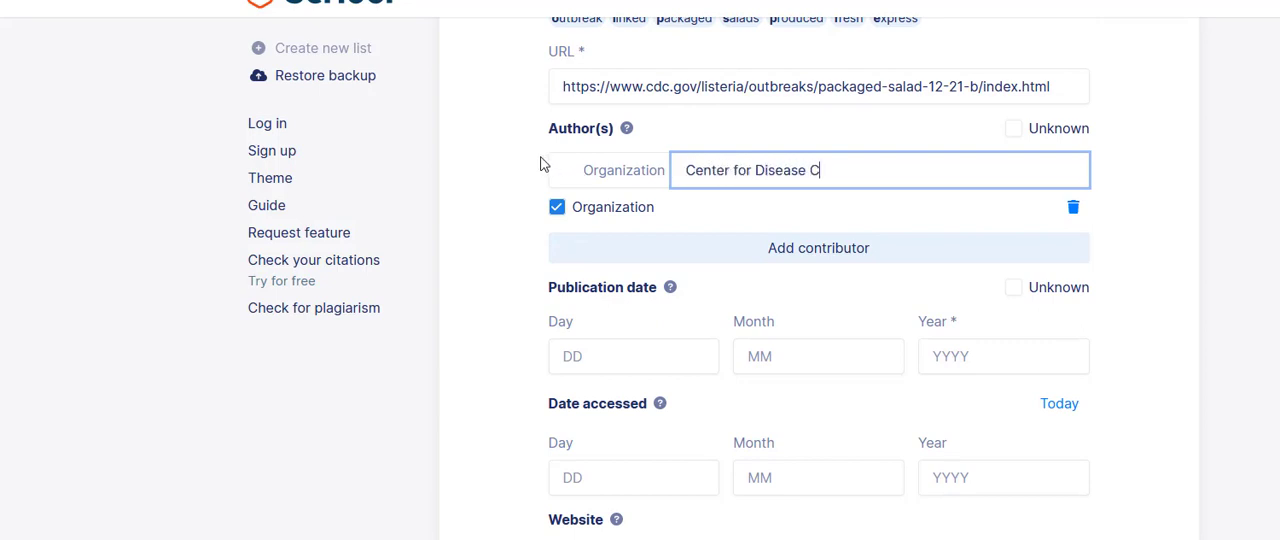
pyautogui.write('trol')
# Step: Check the date on the CDC article and enter the publication date as day 08, month March, year 2022 in the Scribbr form
pyautogui.click(634, 366)
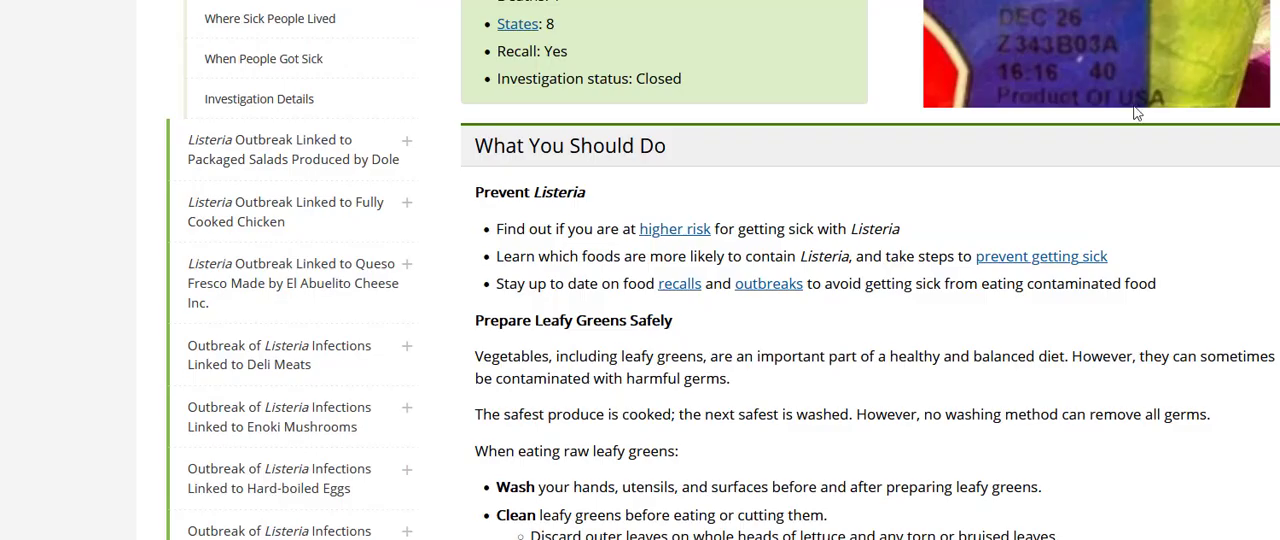
pyautogui.scroll(-4, 776, 433)
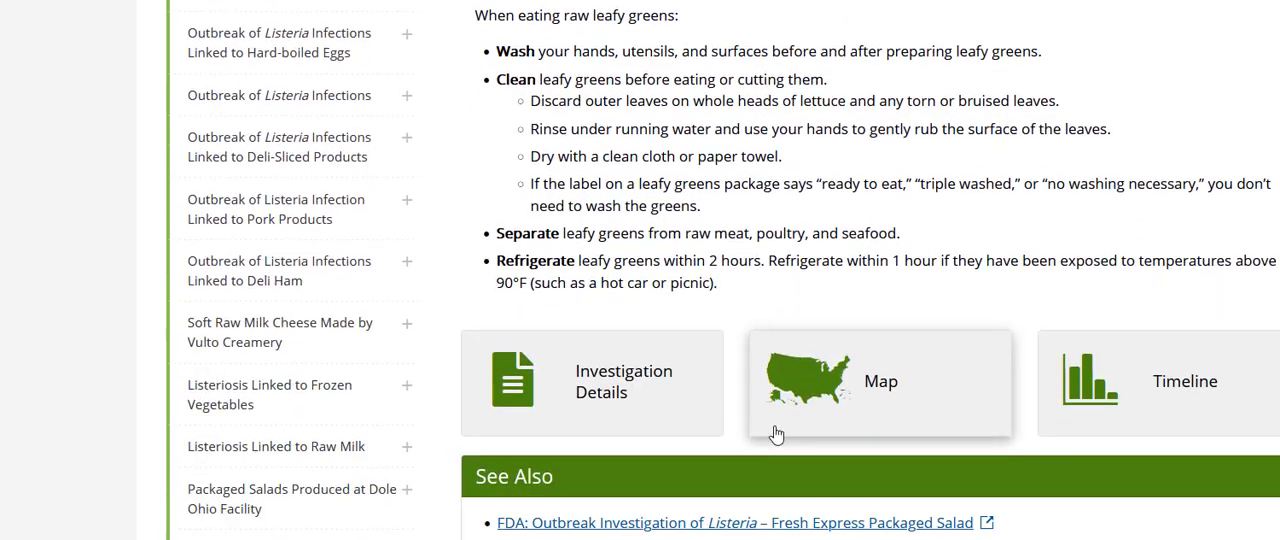
pyautogui.scroll(-3, 776, 433)
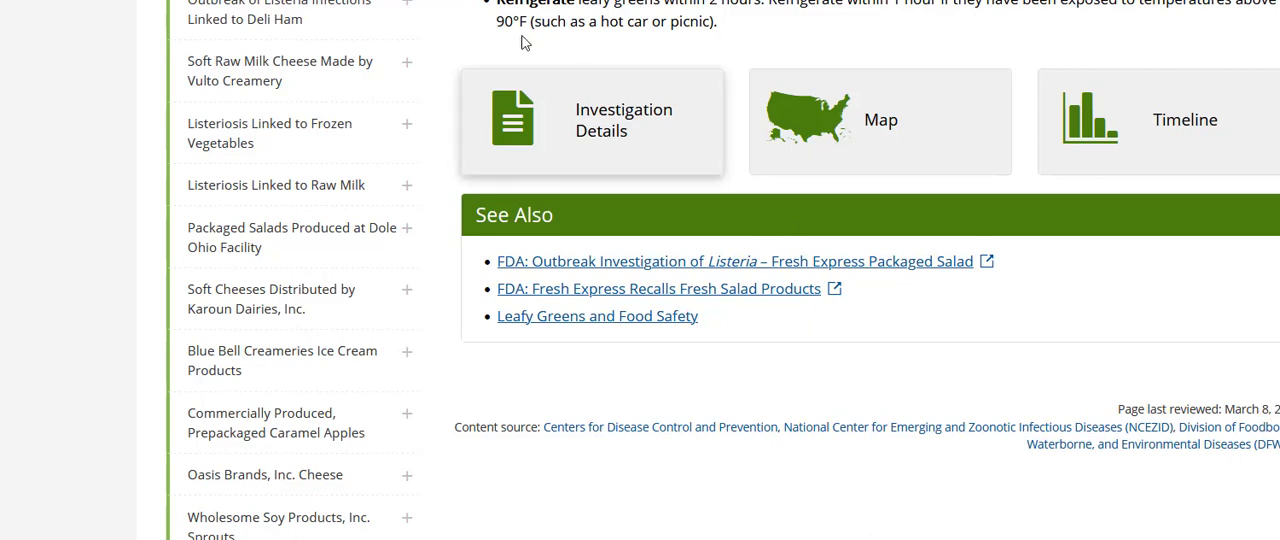
pyautogui.click(340, 0)
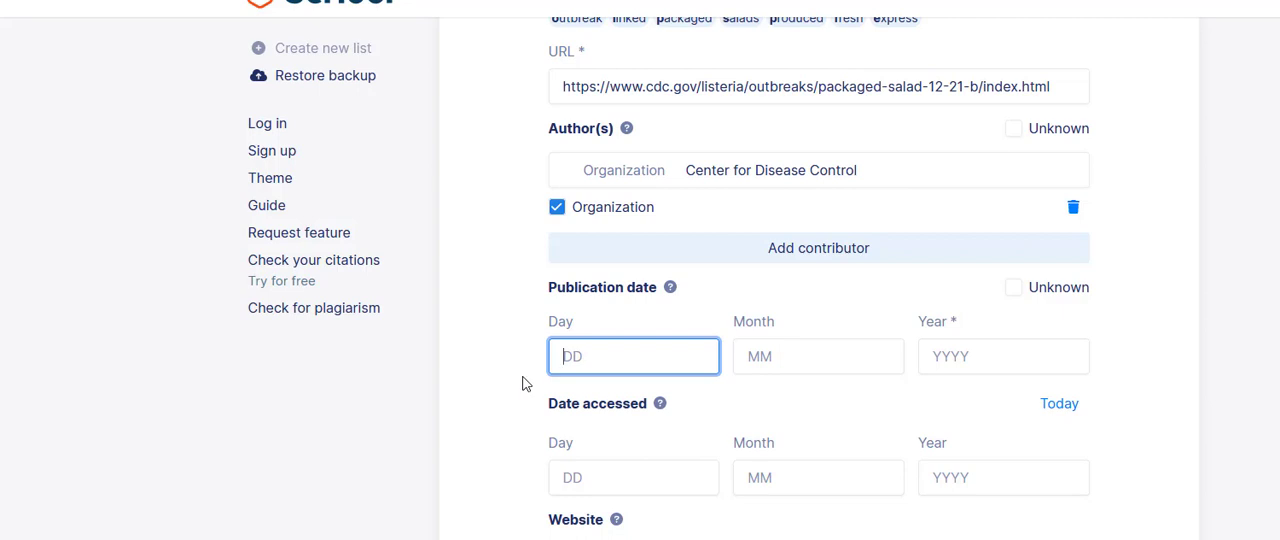
pyautogui.write('8')
pyautogui.click(767, 360)
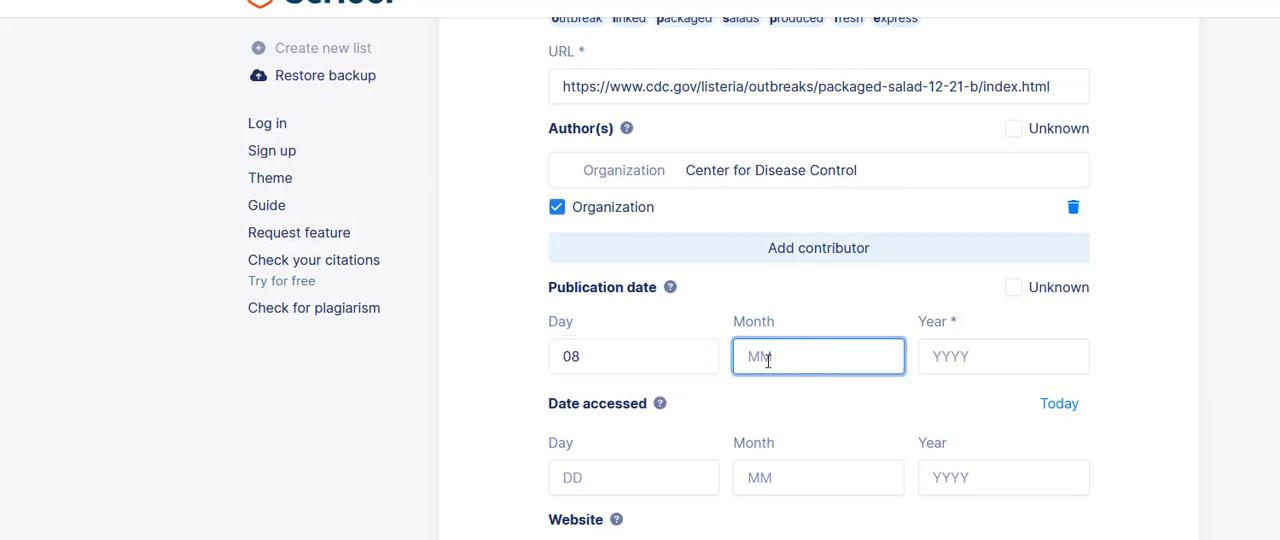
pyautogui.write('March')
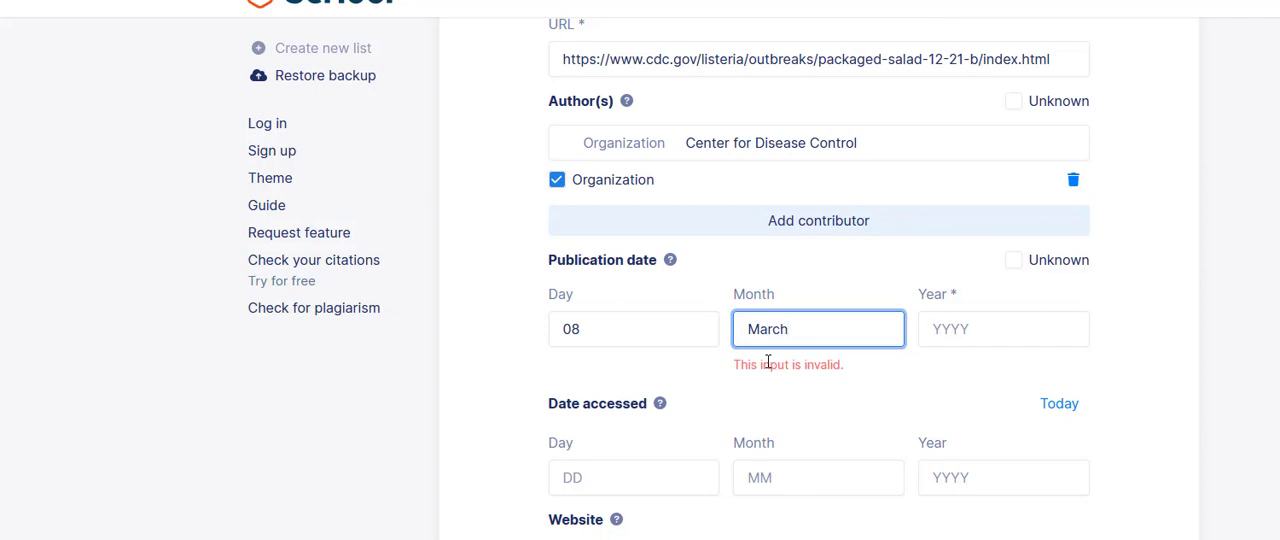
pyautogui.click(946, 341)
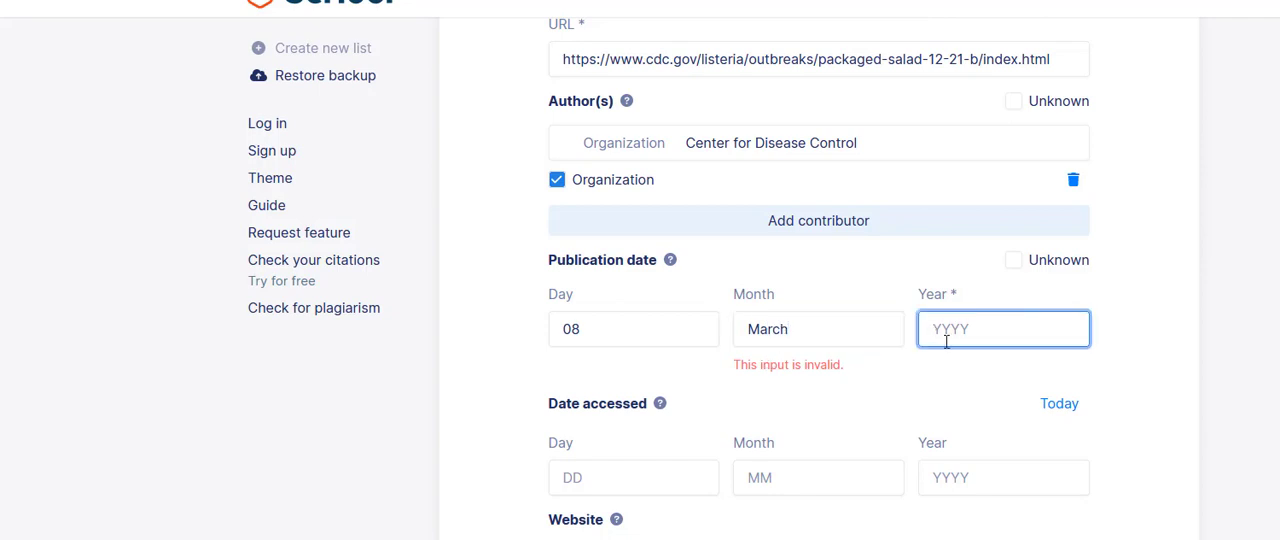
pyautogui.write('2022')
# Step: Replace the publication date's month with the numeric value 03
pyautogui.click(820, 327)
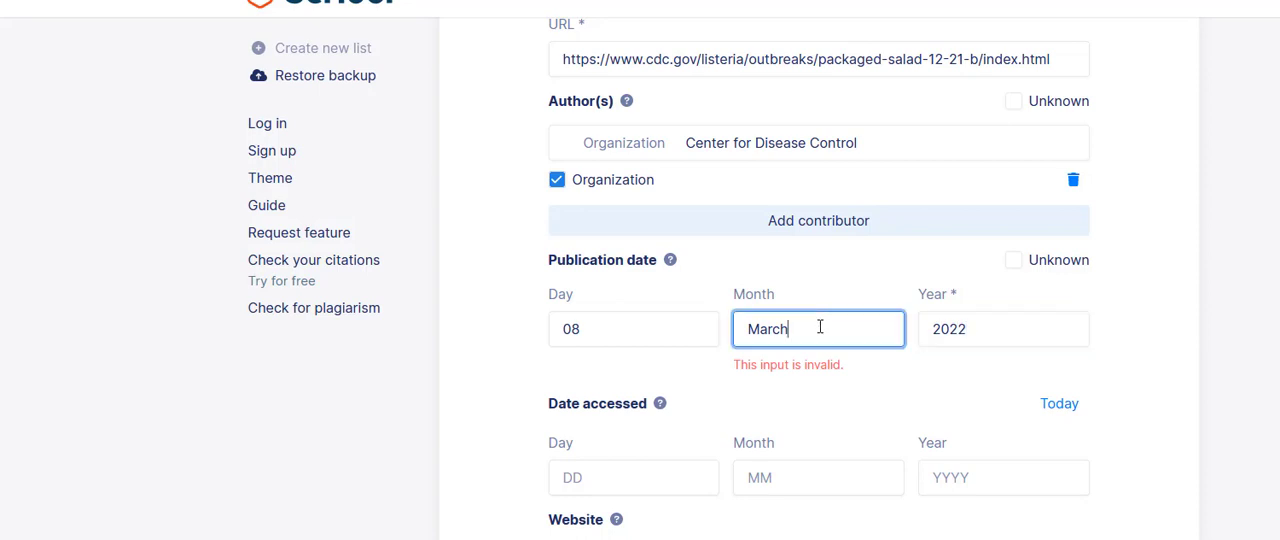
pyautogui.press('BackSpace')
pyautogui.press('BackSpace')
pyautogui.press('BackSpace')
pyautogui.press('BackSpace')
pyautogui.press('BackSpace')
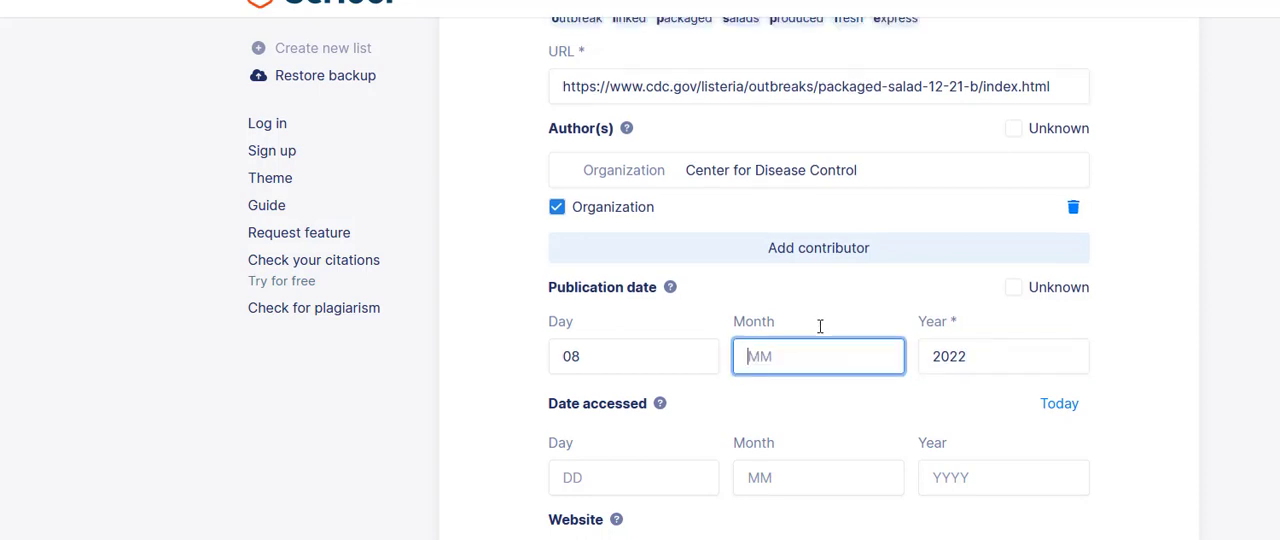
pyautogui.write('03')
# Step: Set the date accessed to day 28, month 03, year 2022
pyautogui.click(617, 478)
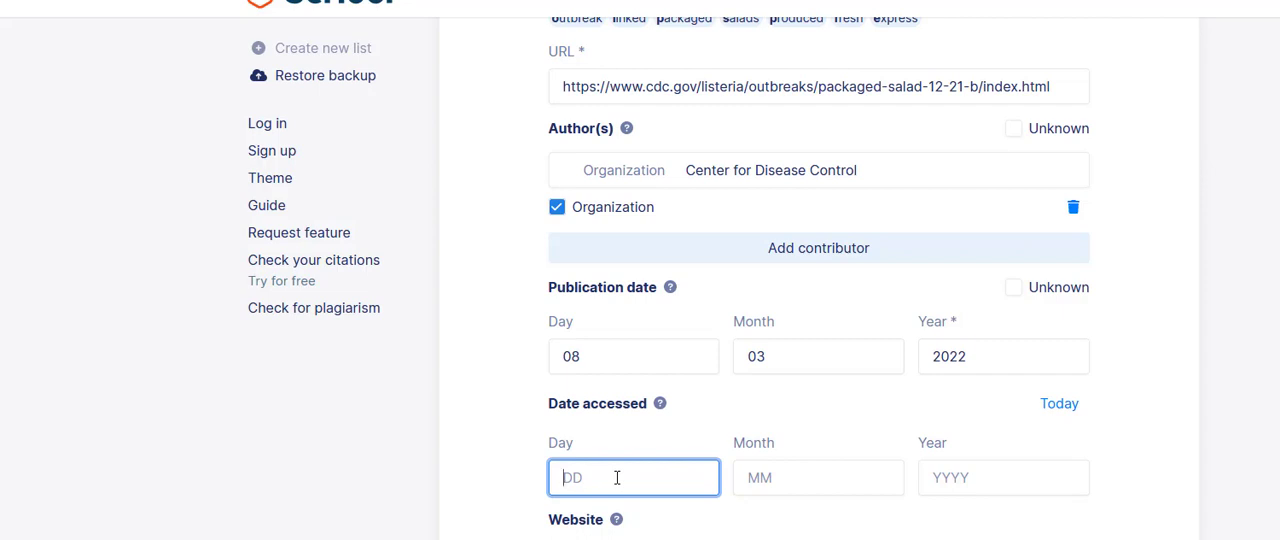
pyautogui.write('28')
pyautogui.click(742, 478)
pyautogui.write('03')
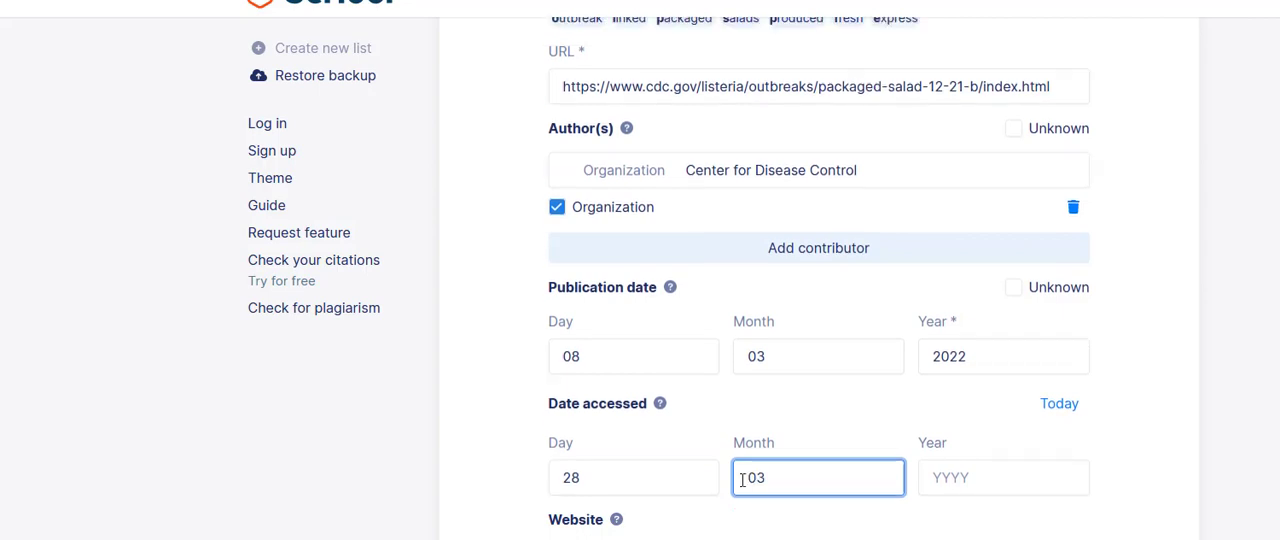
pyautogui.click(976, 484)
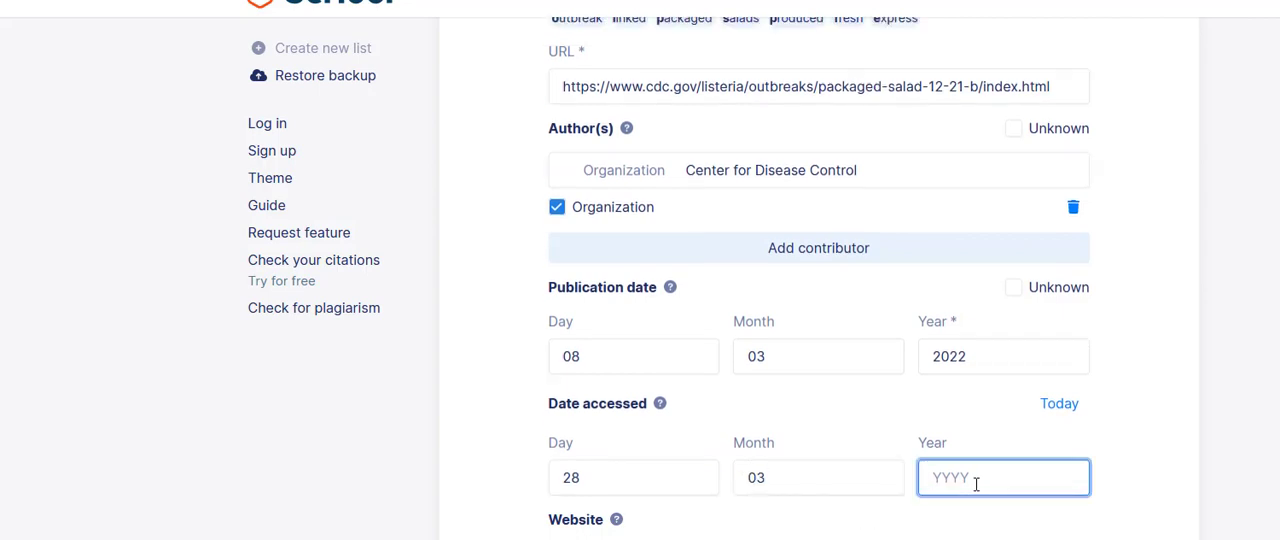
pyautogui.write('2022')
# Step: Enter "Center for Disease Control" as the website name and cite the source to add it to the reference list
pyautogui.scroll(-3, 594, 440)
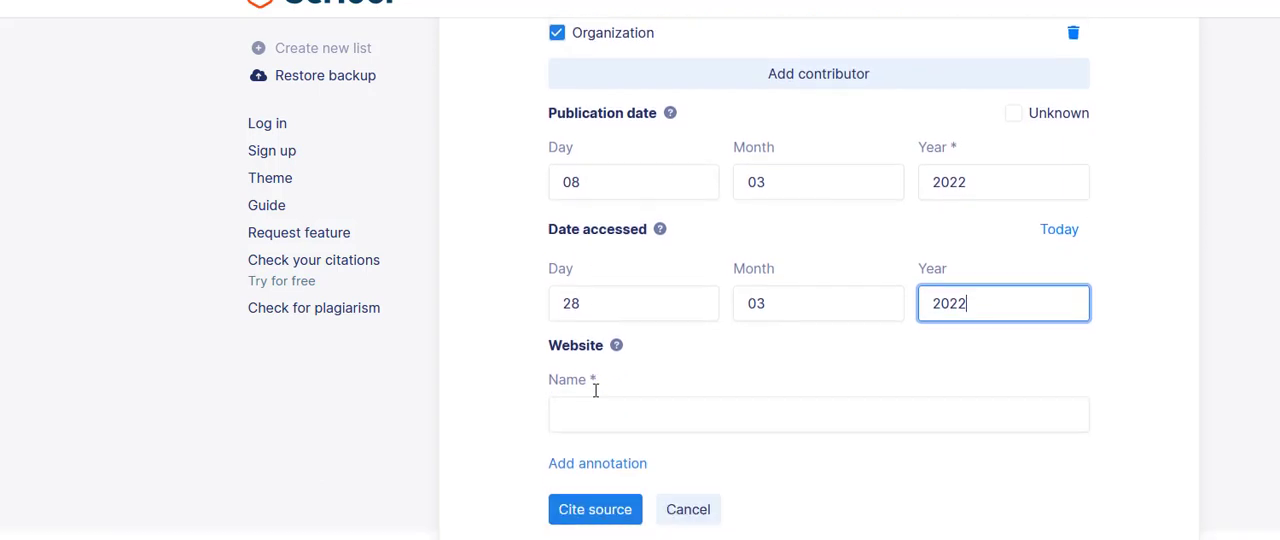
pyautogui.click(594, 411)
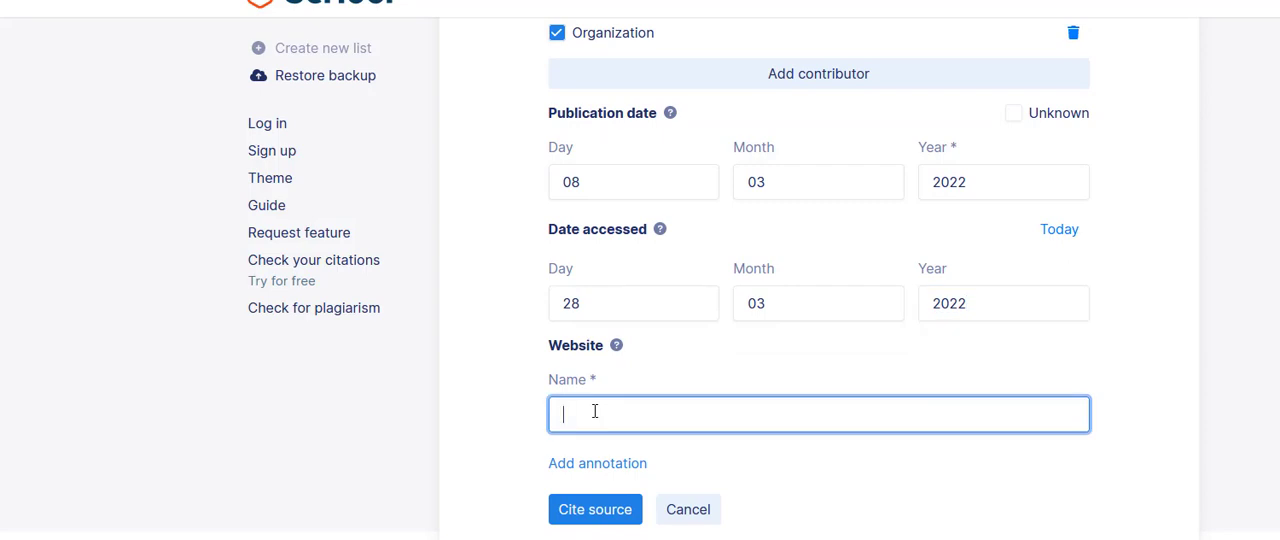
pyautogui.write('Center for Disease Cont')
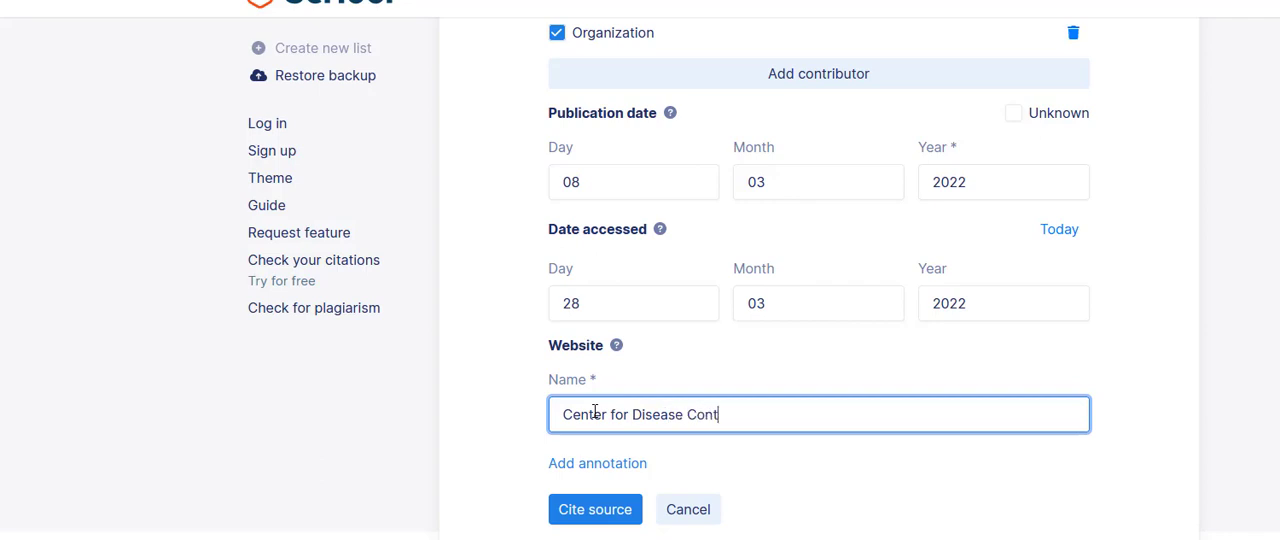
pyautogui.write('rol')
pyautogui.click(577, 511)
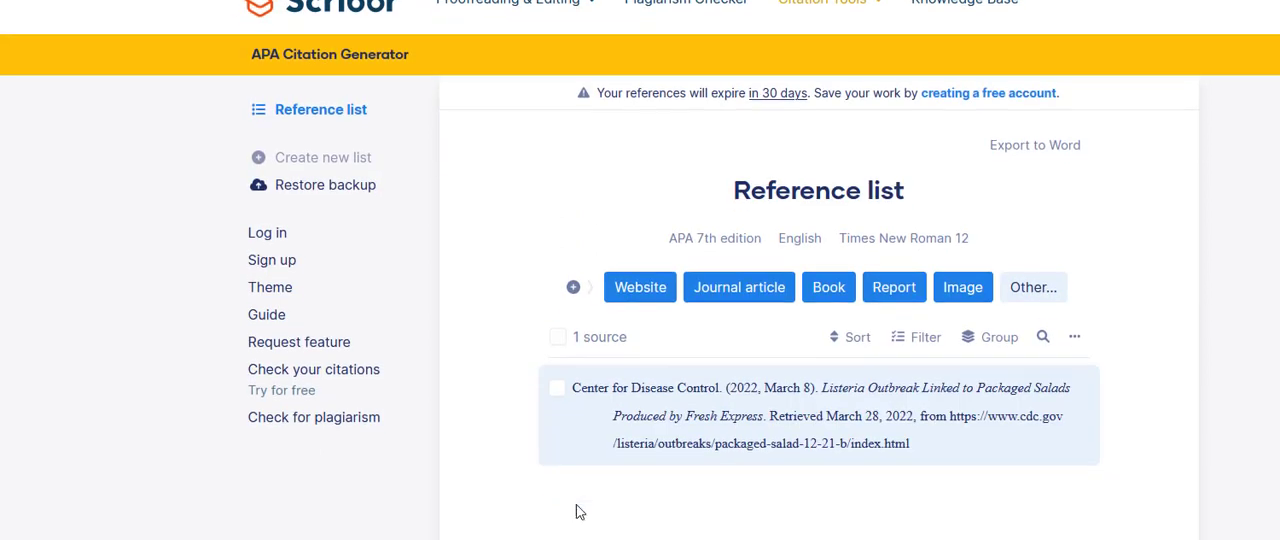